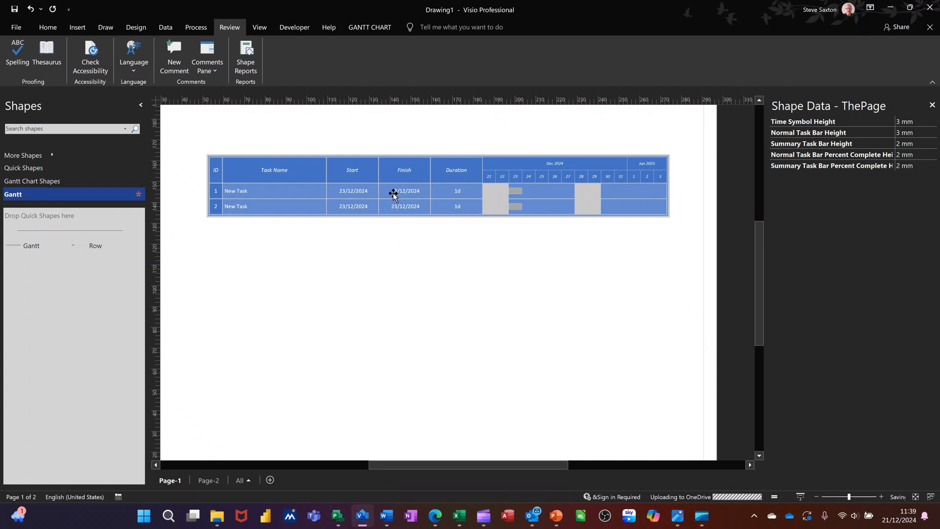
Add a third row to the Gantt chart and place the custom Gantt task bar in it, then select that bar.
left_click(95, 249)
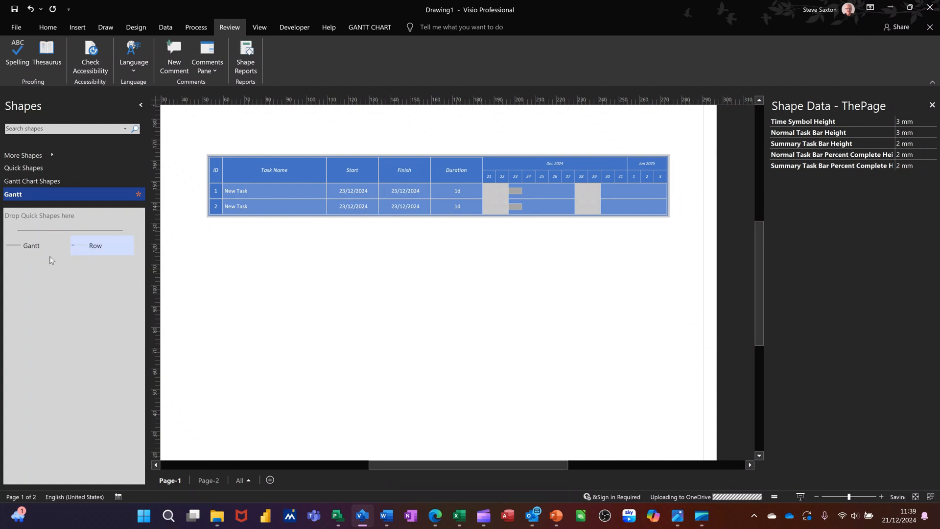
left_click_drag(77, 244, 237, 213)
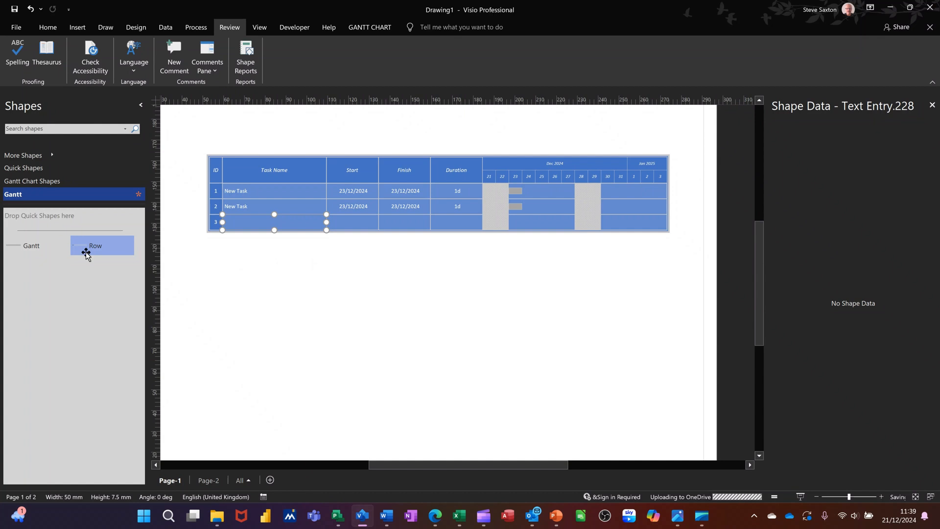
left_click_drag(30, 248, 510, 213)
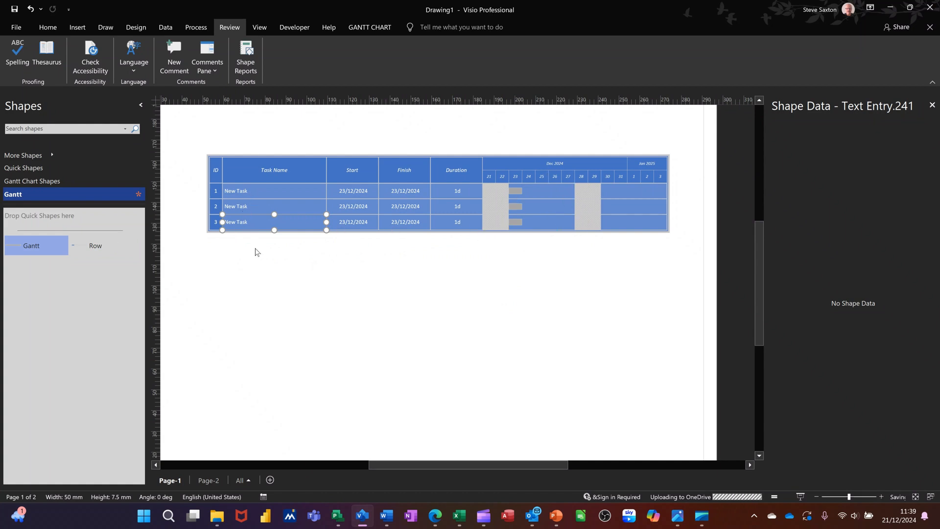
left_click(519, 223)
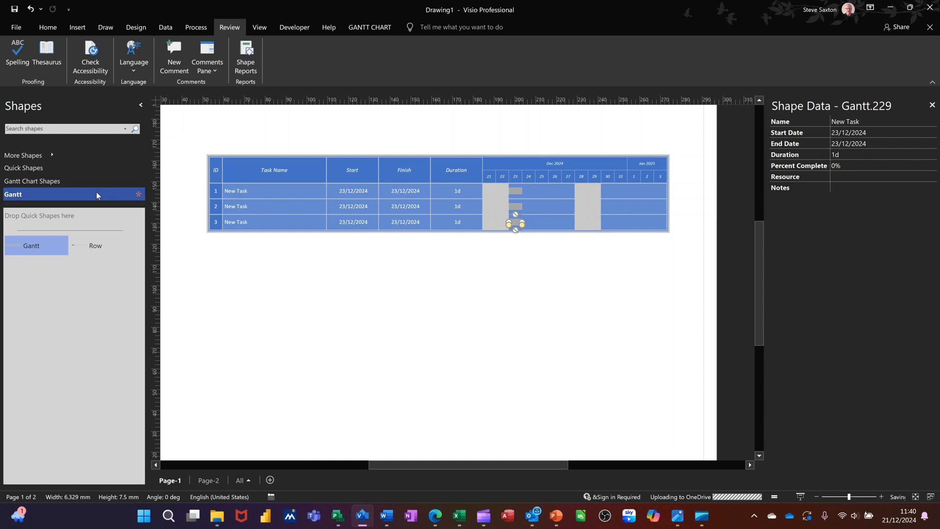
Place a stock Gantt Chart frame below the existing chart, keeping the default options with 5 tasks and Months/Days time units.
left_click(57, 183)
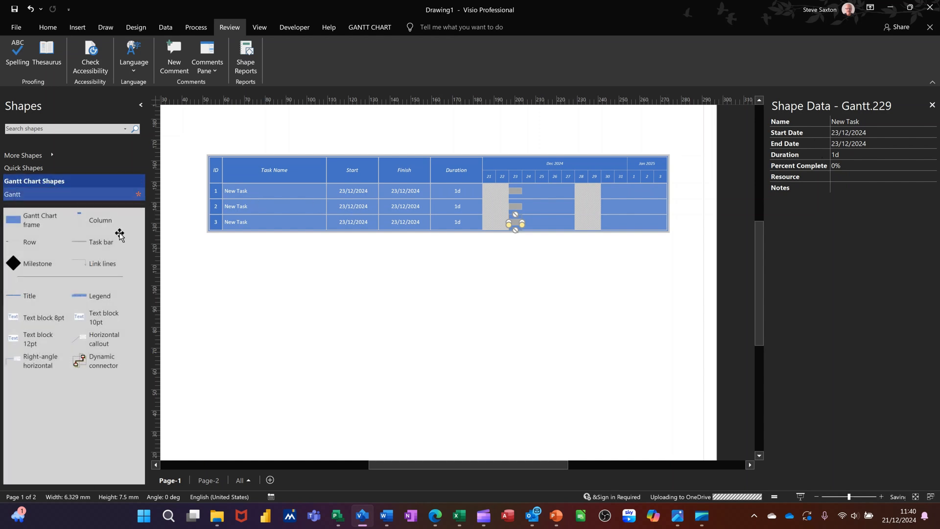
left_click_drag(21, 220, 235, 254)
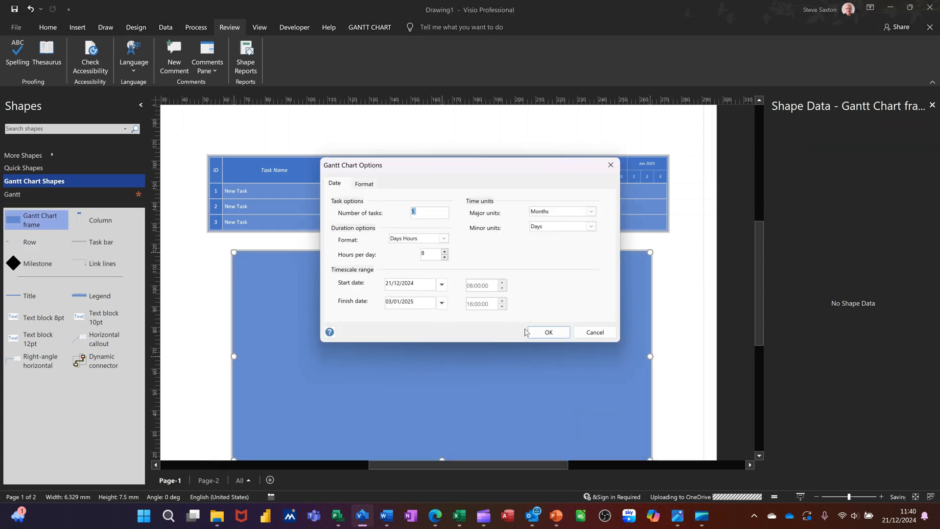
left_click(534, 332)
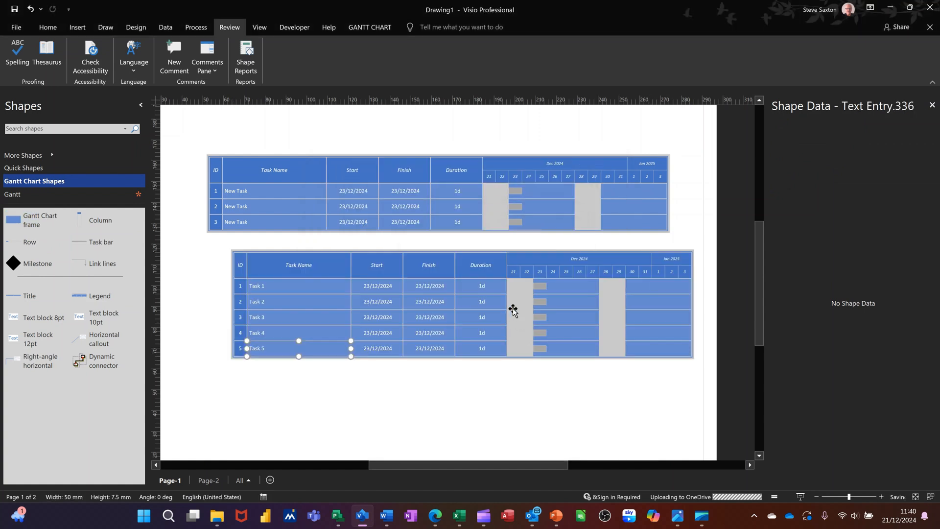
Examine the Task 1 bar's shape data fields and their property definitions in the second chart.
left_click(540, 285)
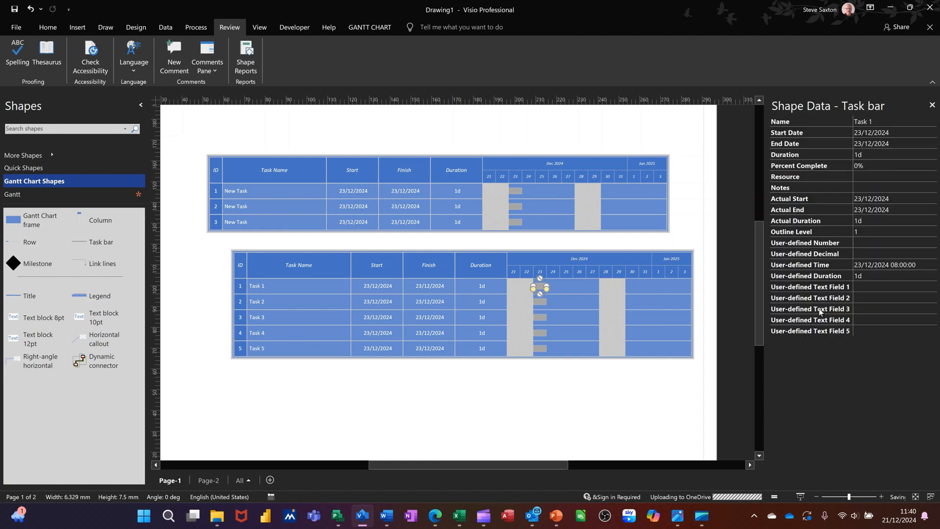
right_click(537, 287)
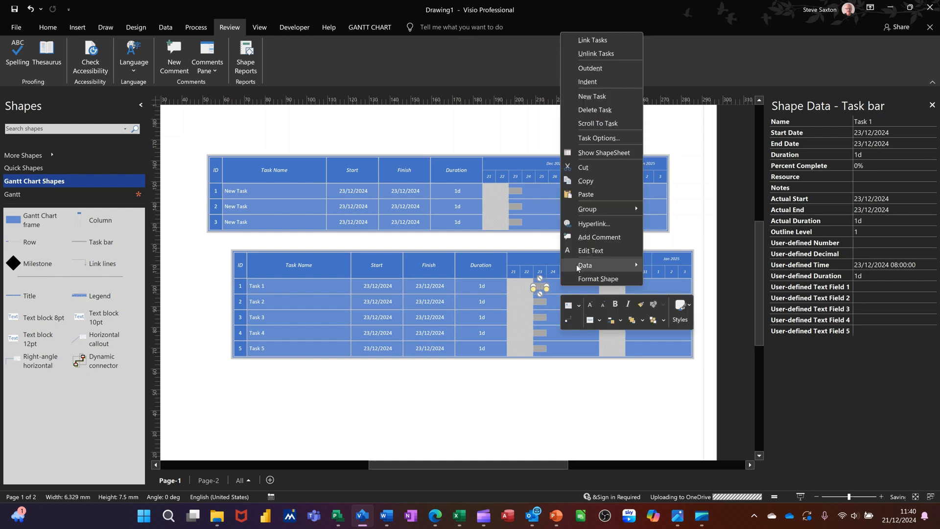
mouse_move(576, 263)
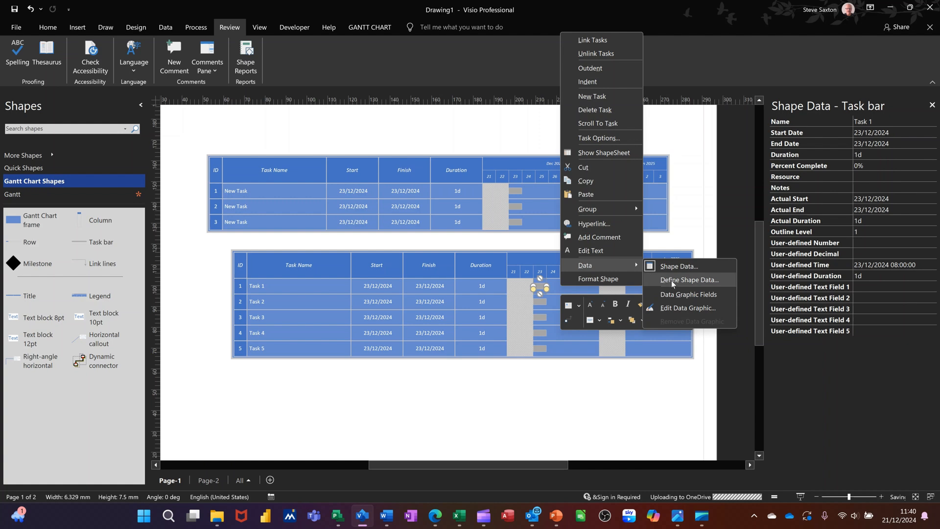
key("Escape")
key("Escape")
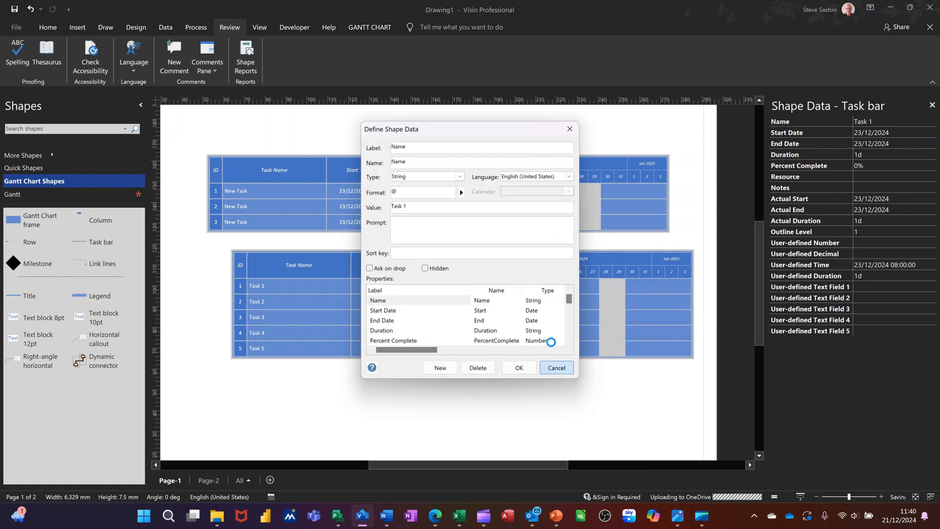
left_click(550, 372)
Compare the shape data of the Task 2 to Task 5 bars, the Duration column and the month header.
left_click(544, 301)
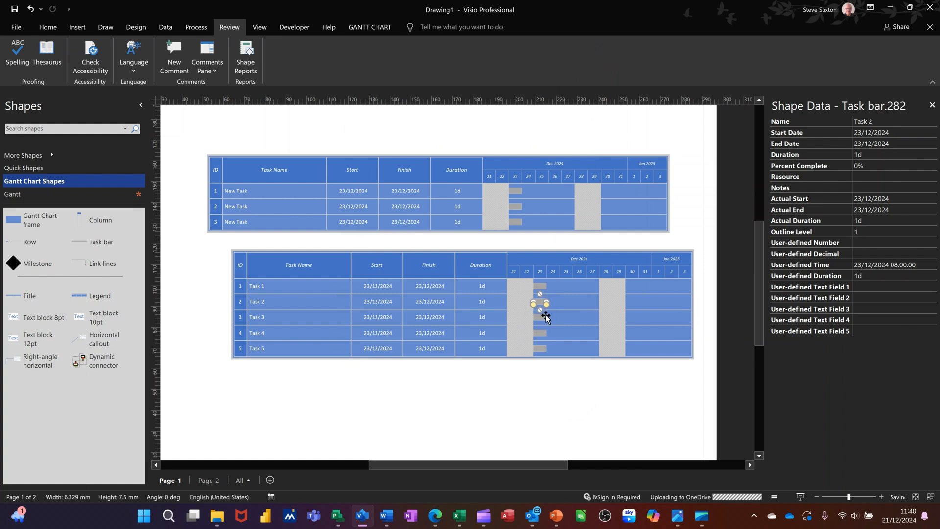
left_click(542, 317)
left_click(541, 334)
left_click(540, 348)
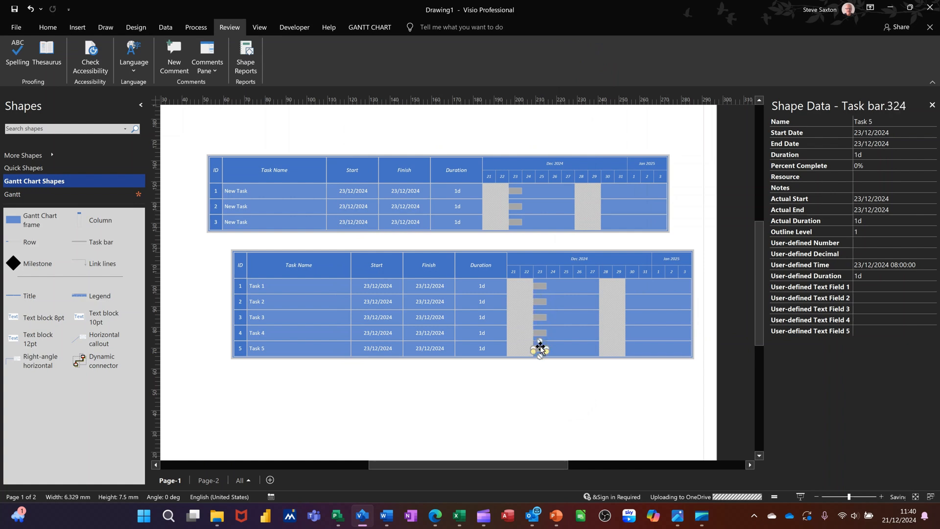
left_click(482, 256)
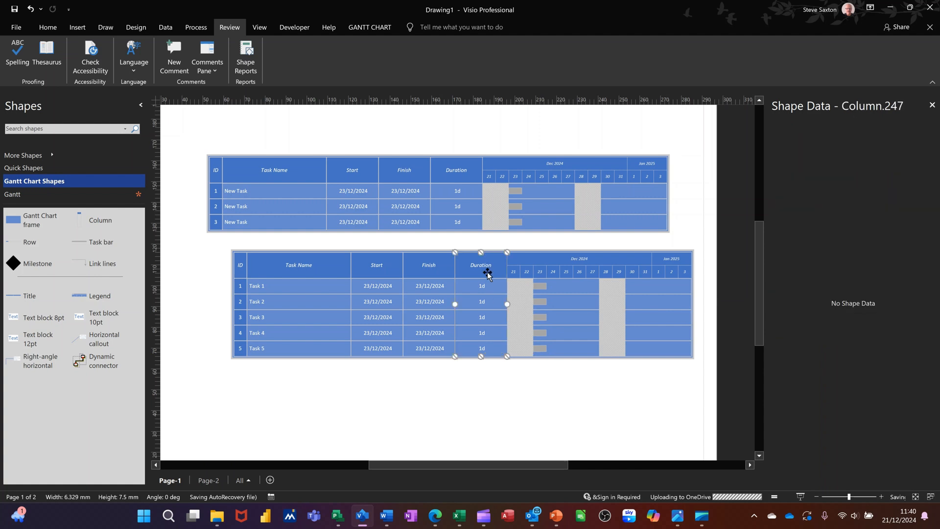
left_click(543, 253)
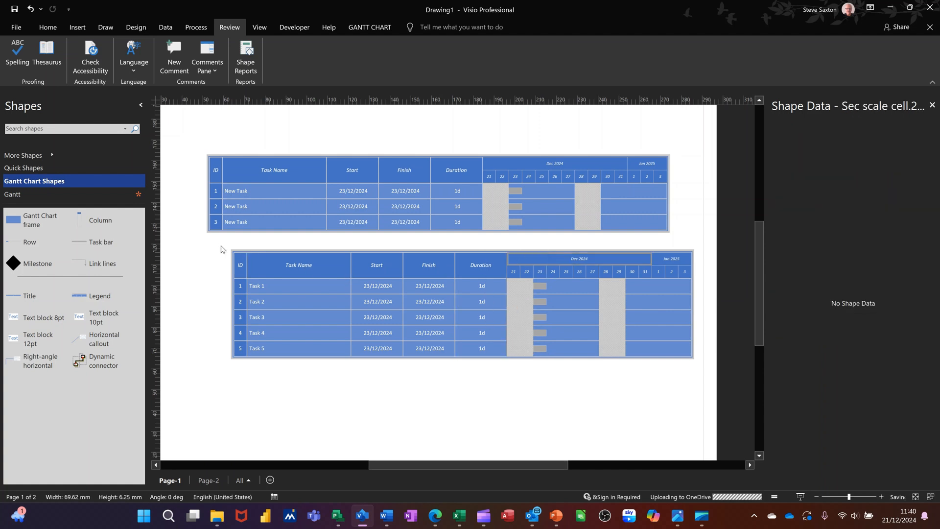
Delete both Gantt charts from Page-1.
left_click_drag(218, 243, 697, 378)
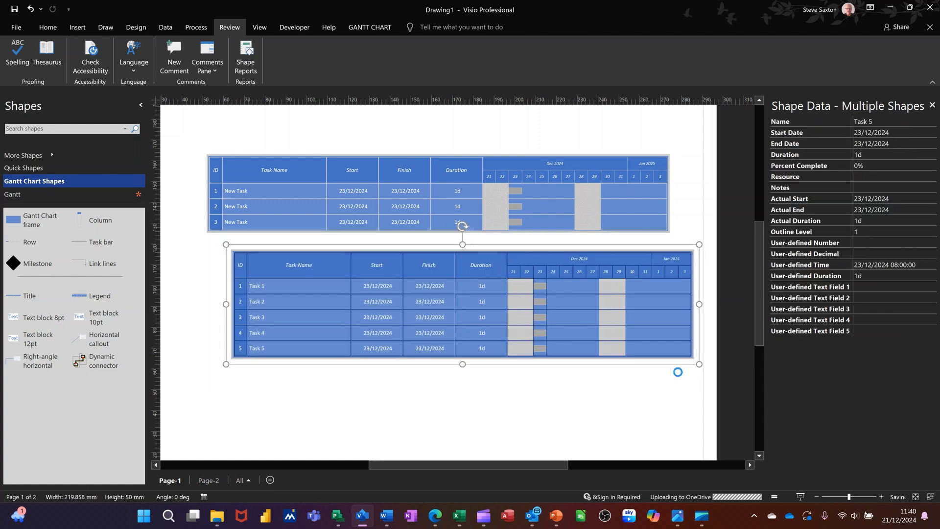
key("Delete")
left_click_drag(192, 141, 679, 256)
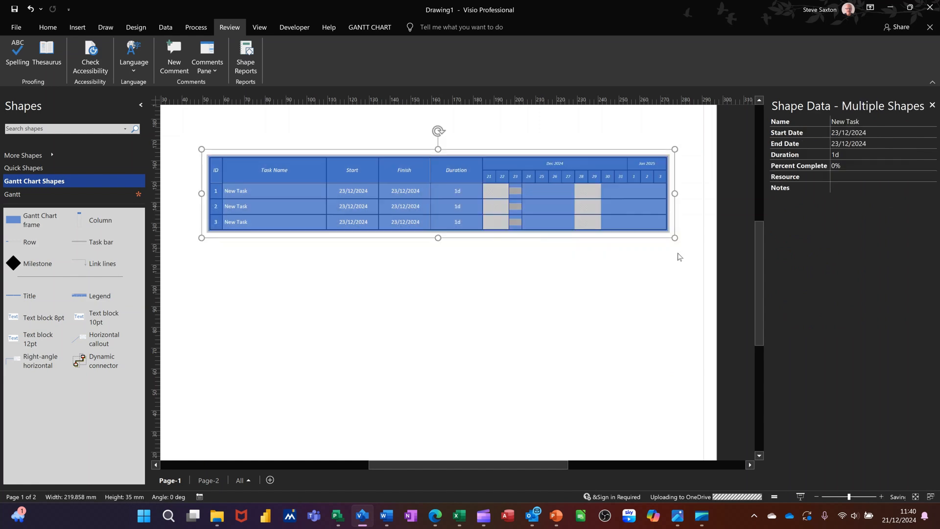
key("Delete")
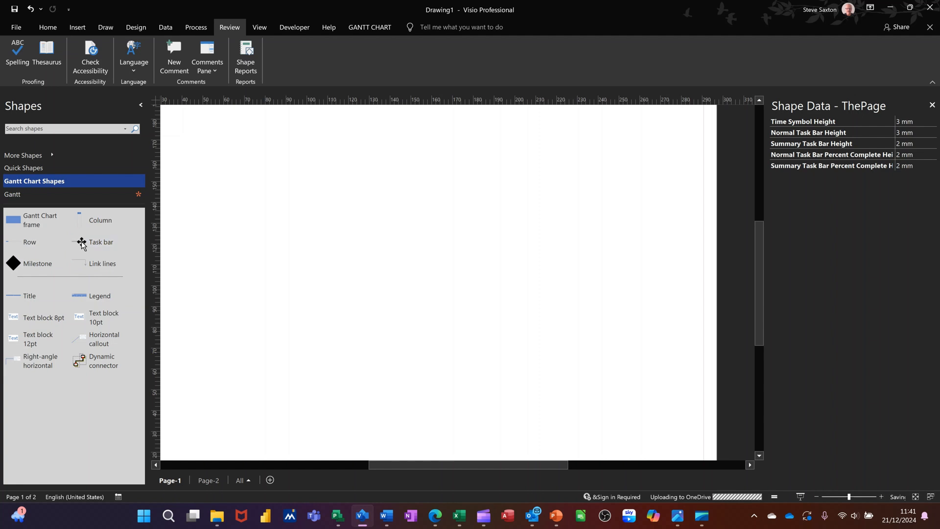
Place a stock Task bar shape on the empty page and open its shape data definitions.
left_click_drag(92, 242, 335, 203)
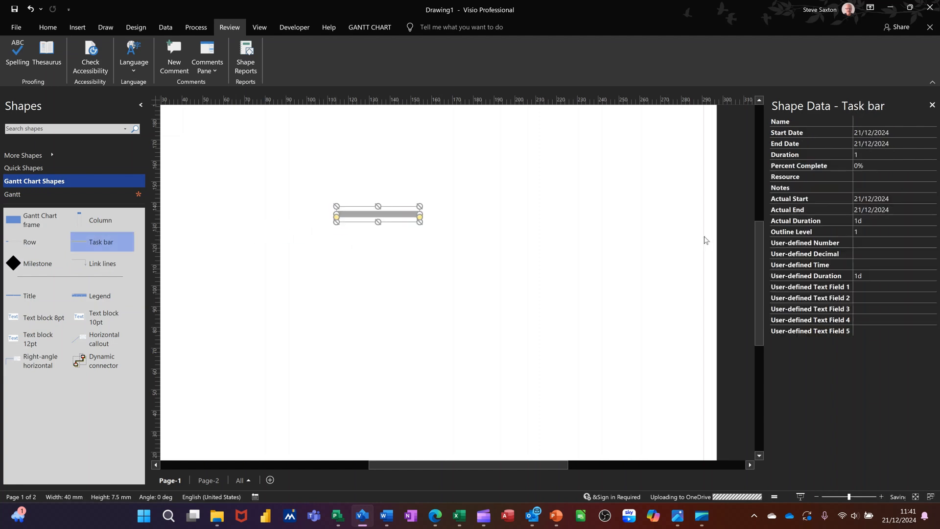
right_click(400, 213)
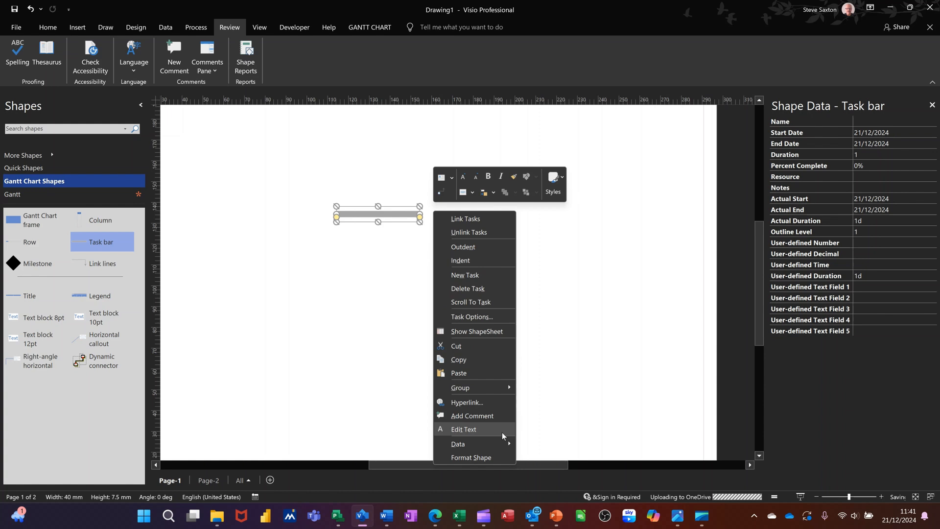
mouse_move(494, 448)
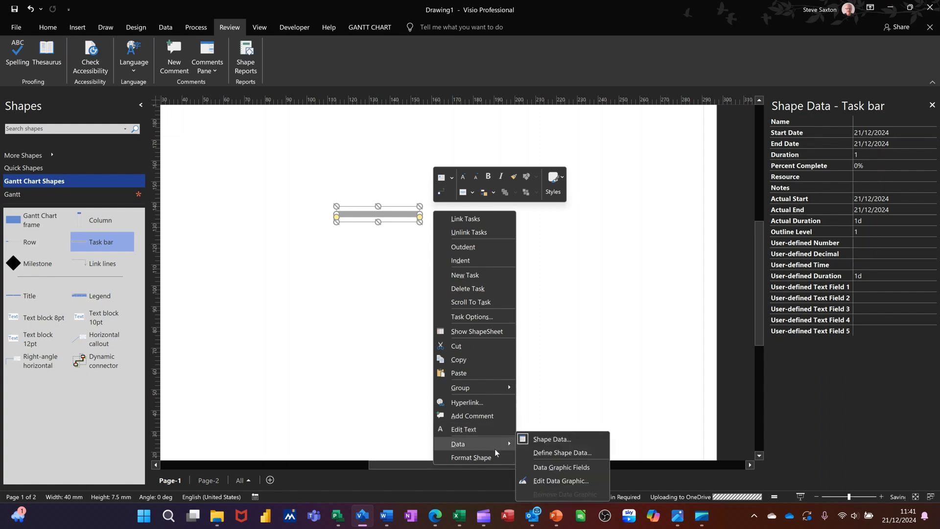
left_click(535, 452)
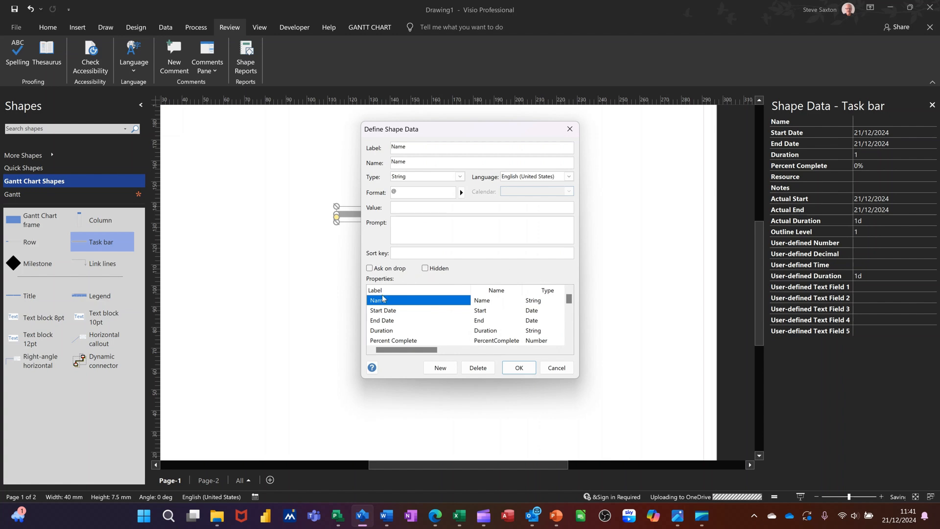
Fill in the sort keys of the Name and Start Date properties, and set the End Date sort key to 3.
left_click(406, 252)
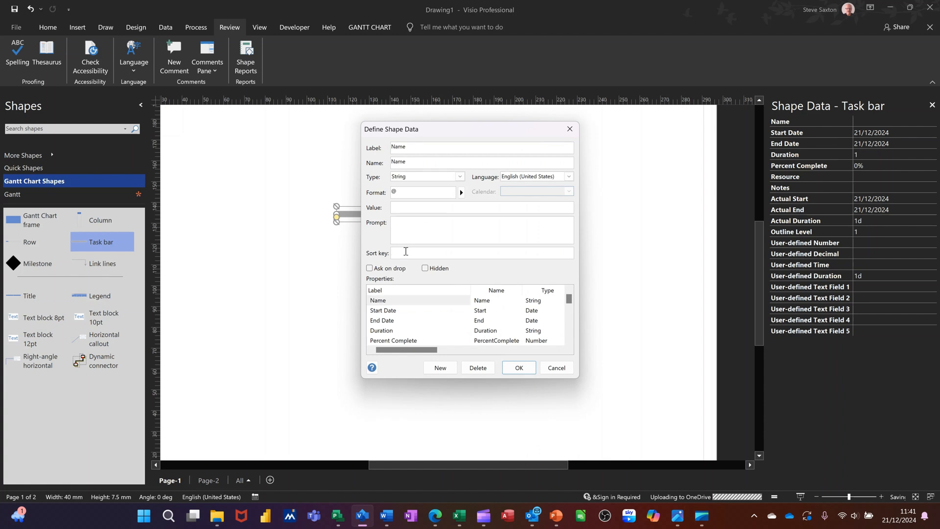
left_click(401, 312)
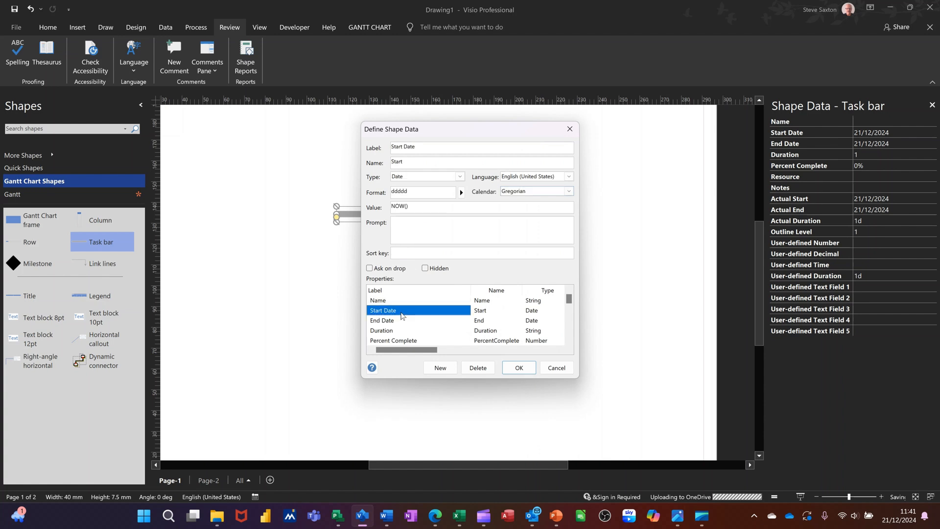
left_click(410, 253)
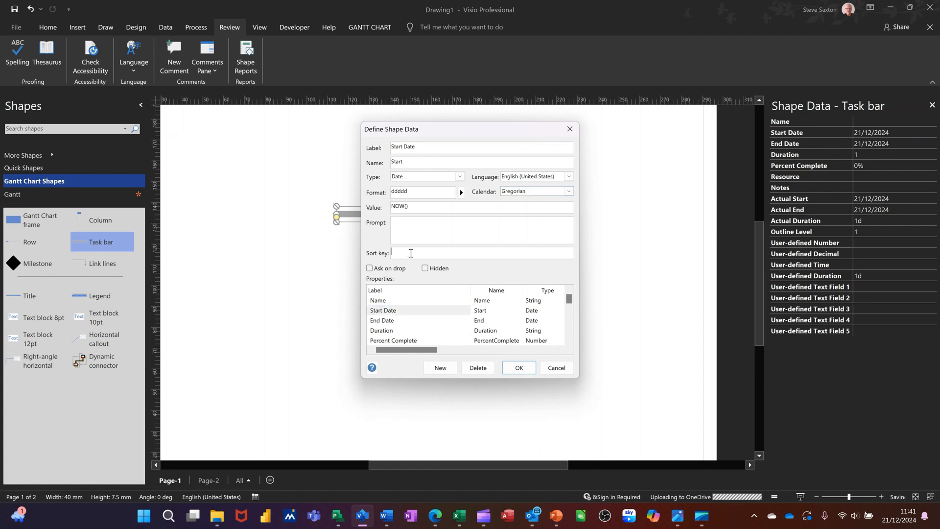
left_click(400, 321)
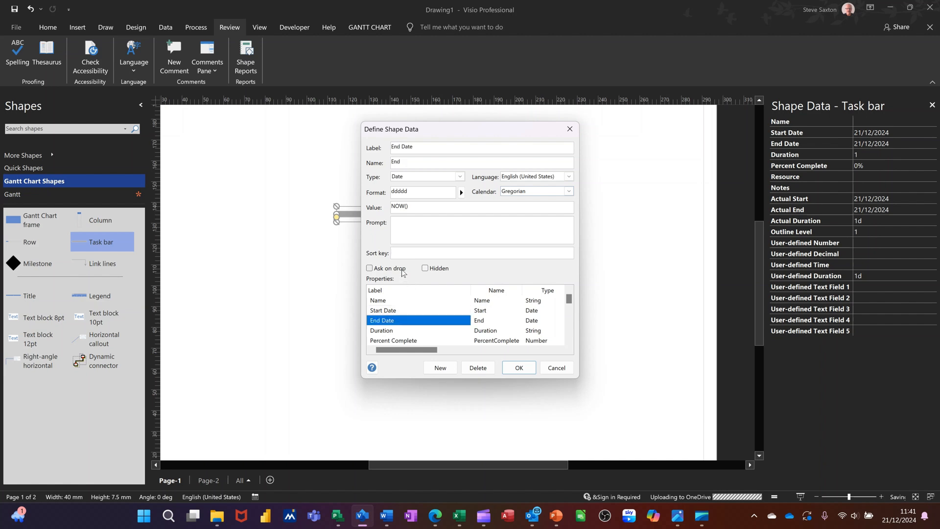
left_click(407, 250)
type("3")
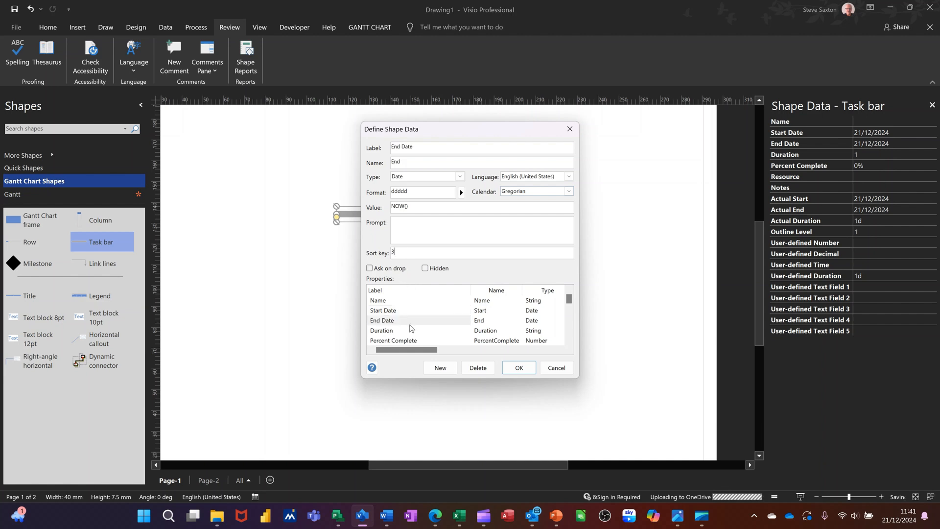
Set the sort key to 4 for the Duration property and 5 for Percent Complete.
left_click(399, 331)
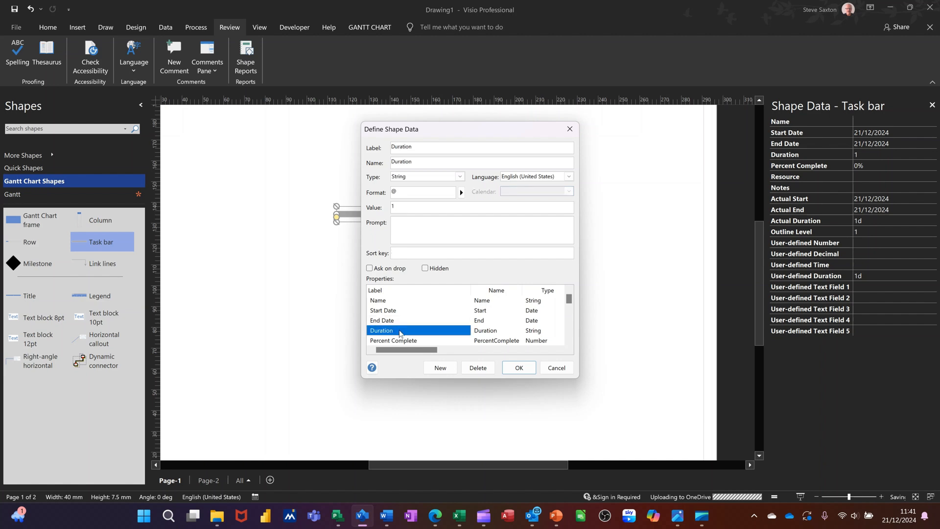
left_click(406, 254)
type("4")
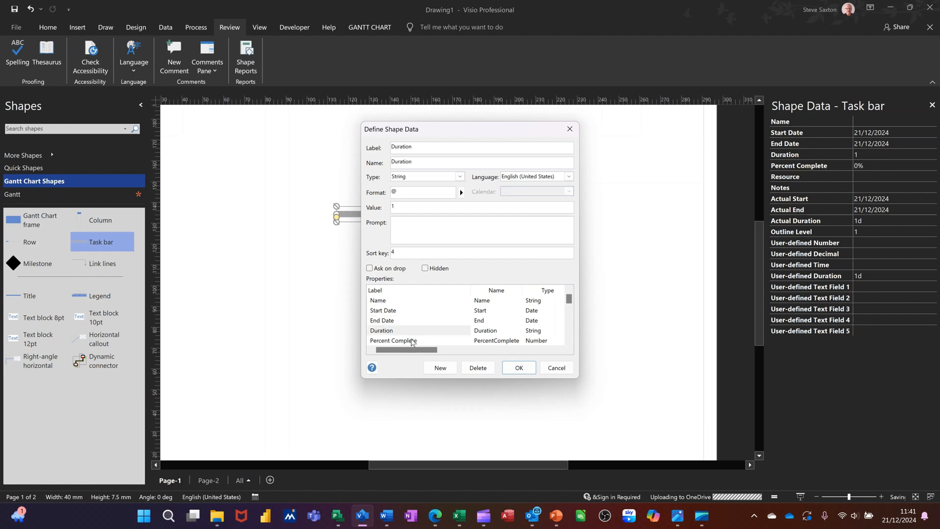
left_click(415, 340)
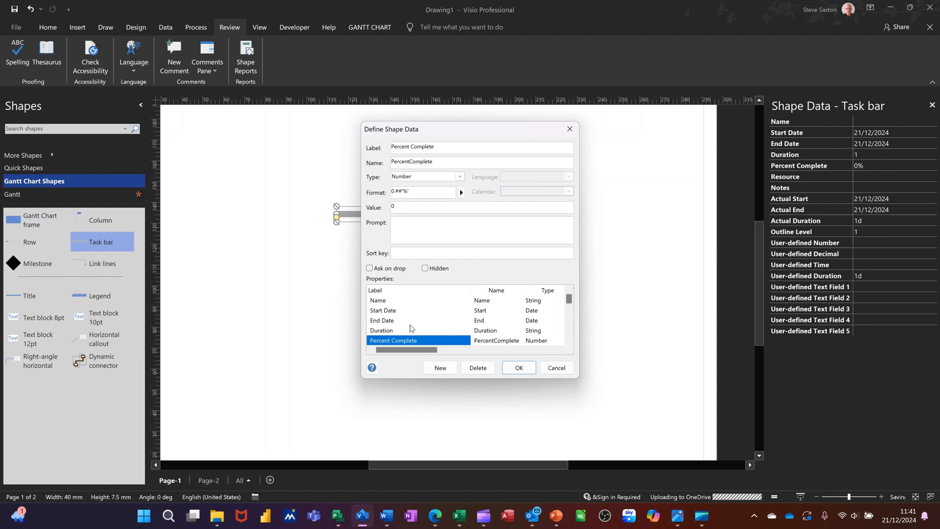
left_click(406, 254)
type("5")
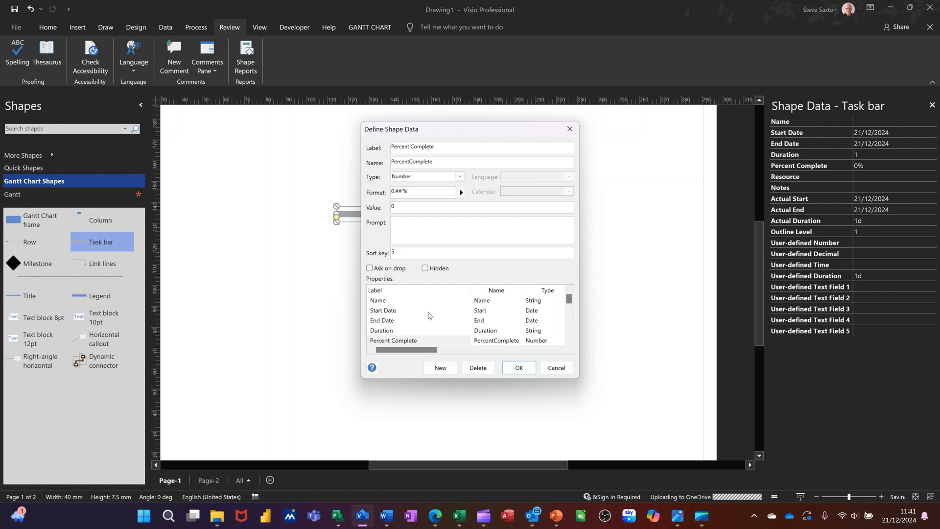
Set the sort key of the Resource property to 6.
scroll(430, 316, "down", 1)
left_click(394, 322)
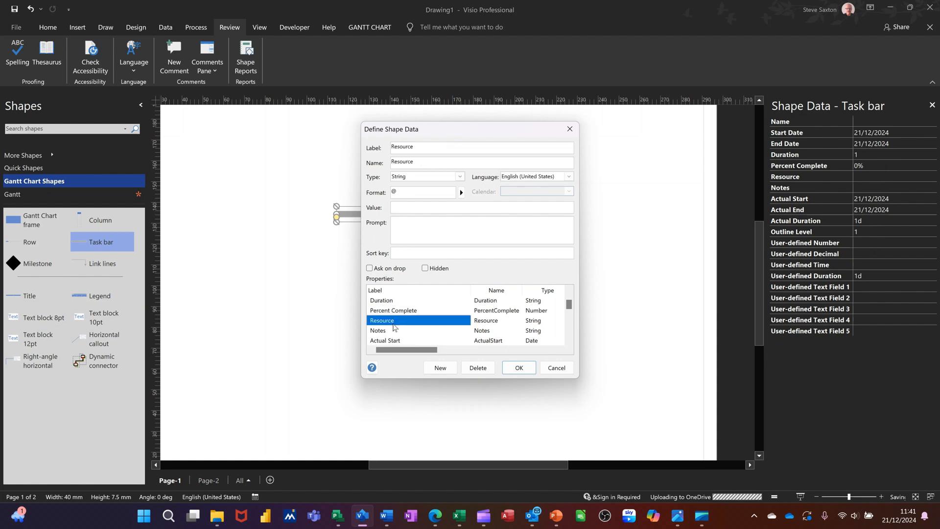
left_click(406, 251)
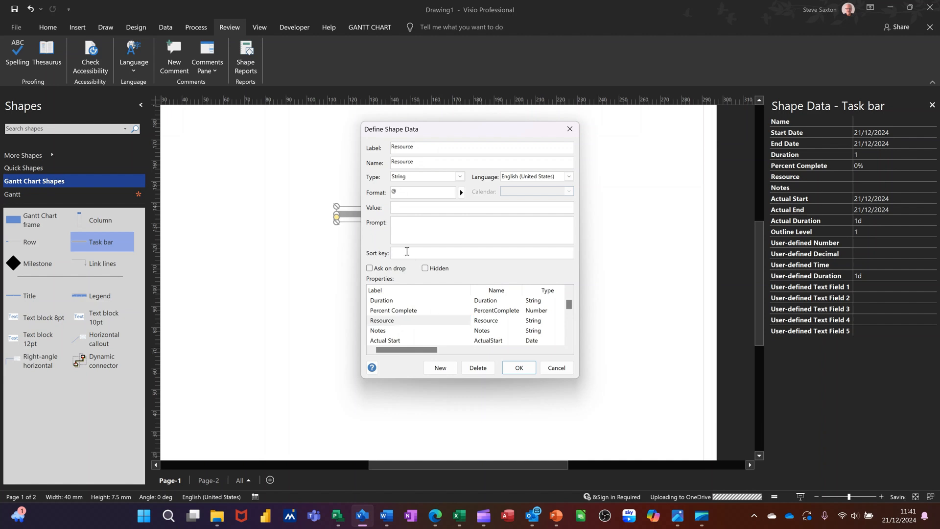
scroll(437, 322, "down", 1)
scroll(405, 314, "up", 1)
scroll(397, 318, "down", 2)
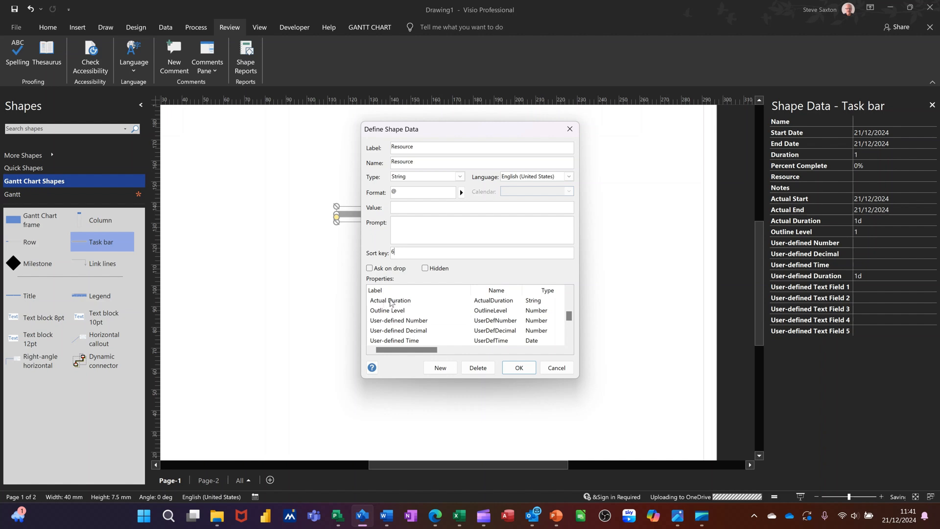
scroll(392, 305, "up", 1)
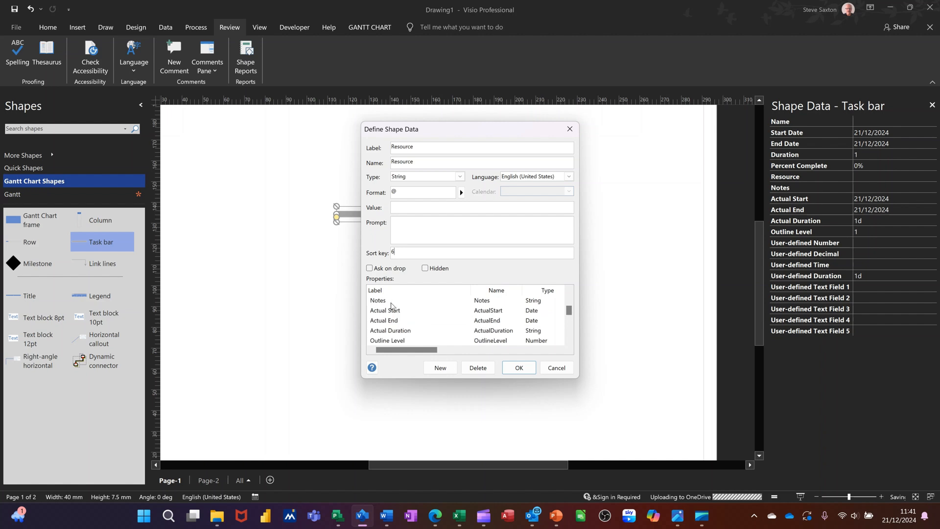
Delete the Actual Start, Actual End and Actual Duration properties from the task bar's shape data definitions.
left_click(388, 311)
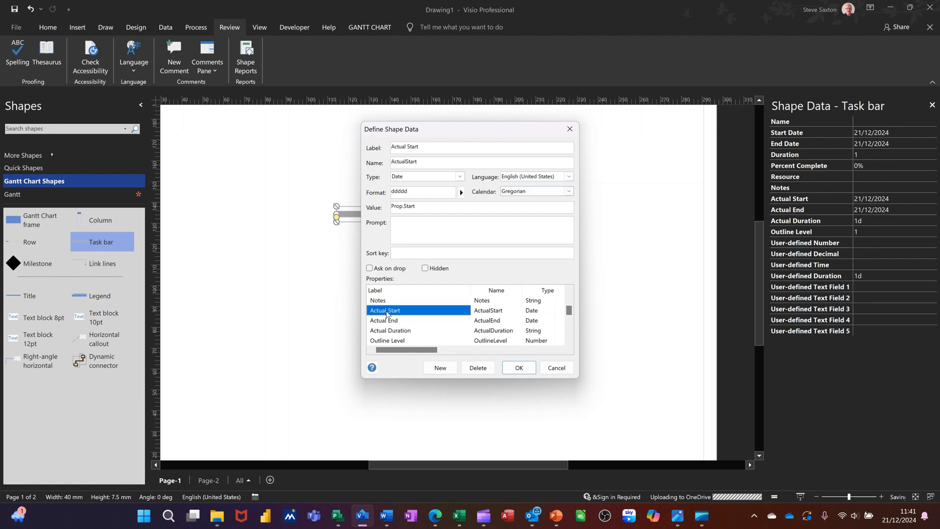
left_click(478, 367)
left_click(392, 313)
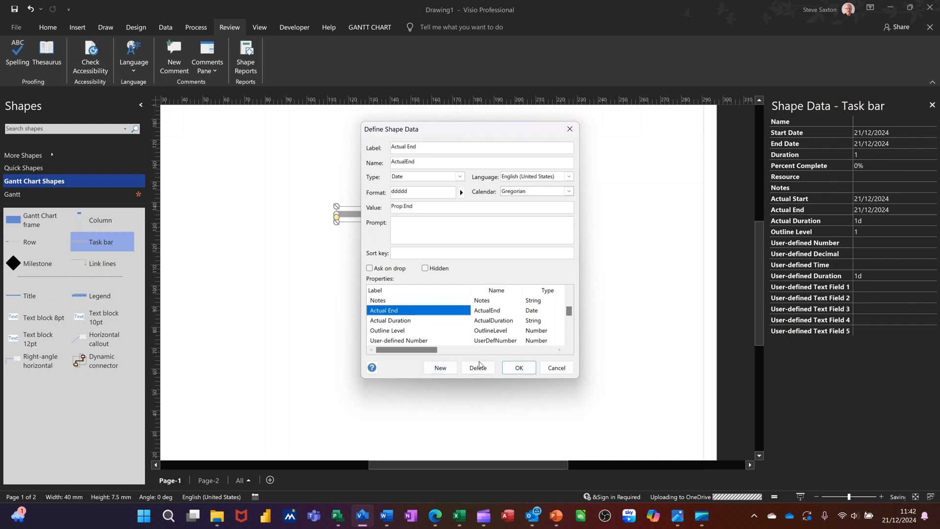
left_click(478, 368)
left_click(403, 314)
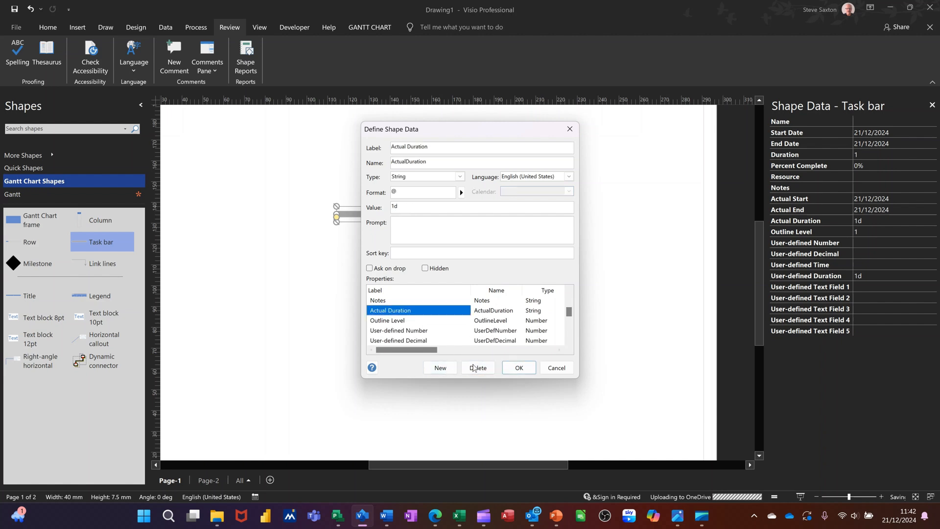
left_click(477, 368)
Delete the Outline Level property and the User-defined Number, Decimal, Time and Duration properties.
left_click(401, 313)
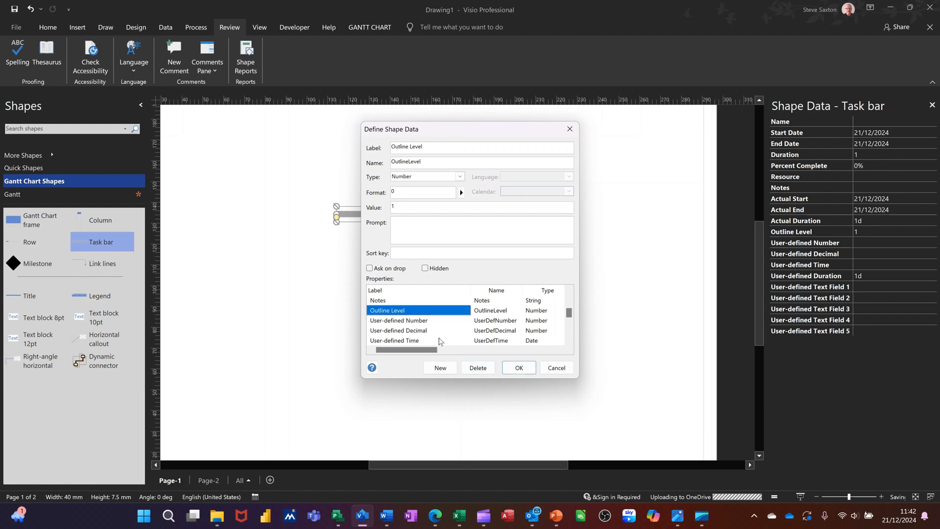
left_click(478, 368)
left_click(410, 313)
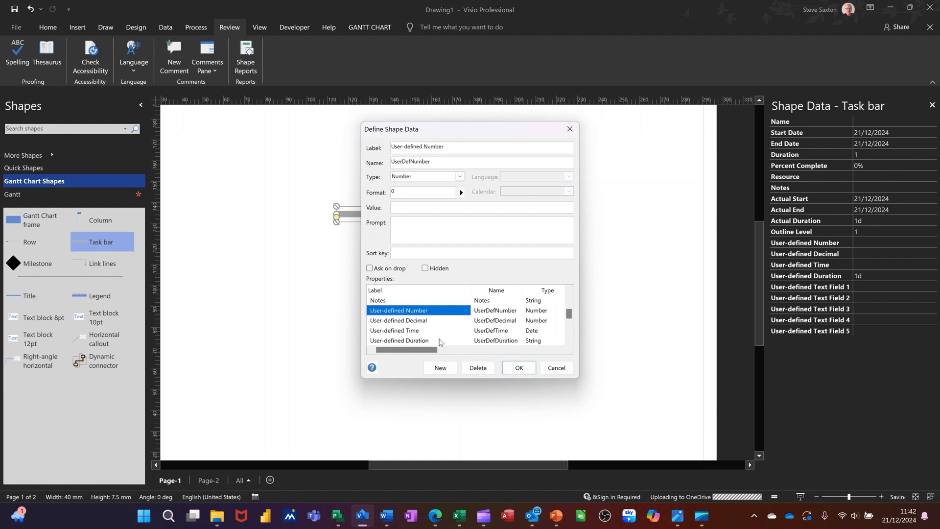
left_click(478, 368)
left_click(414, 313)
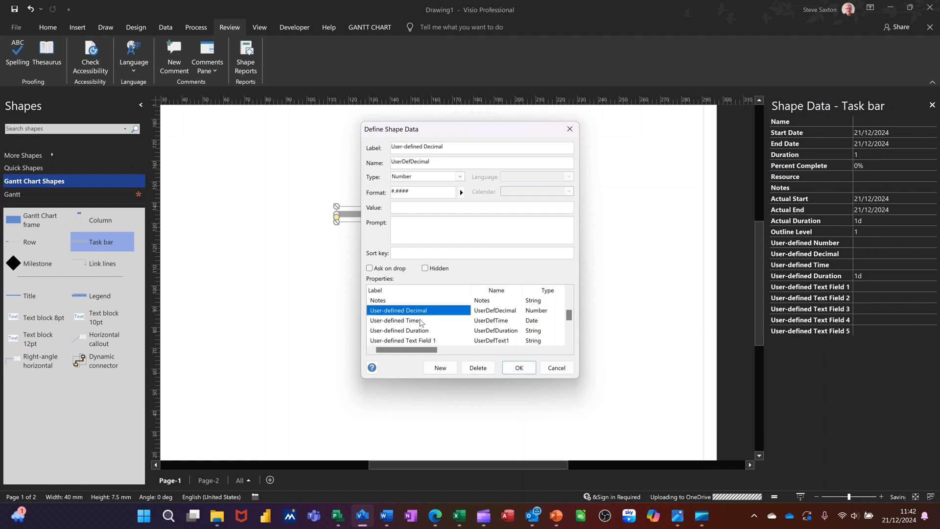
left_click(473, 368)
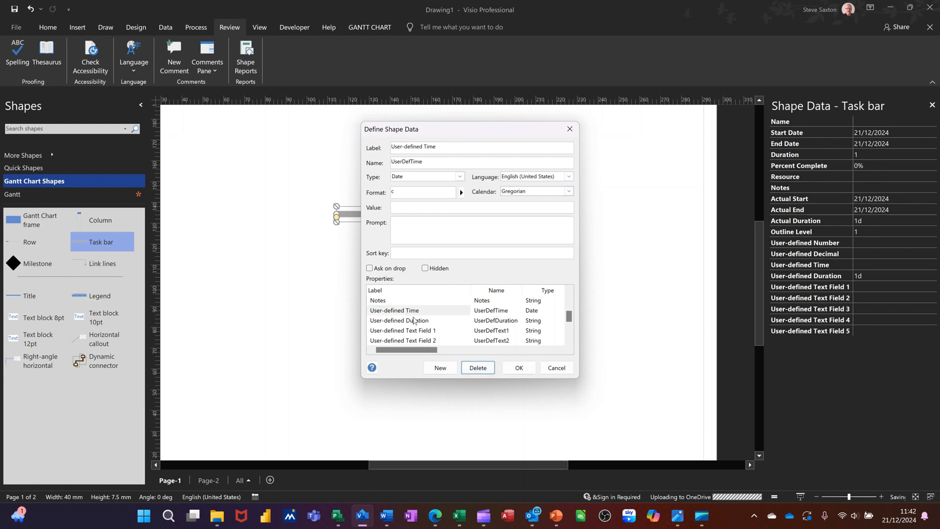
left_click(474, 367)
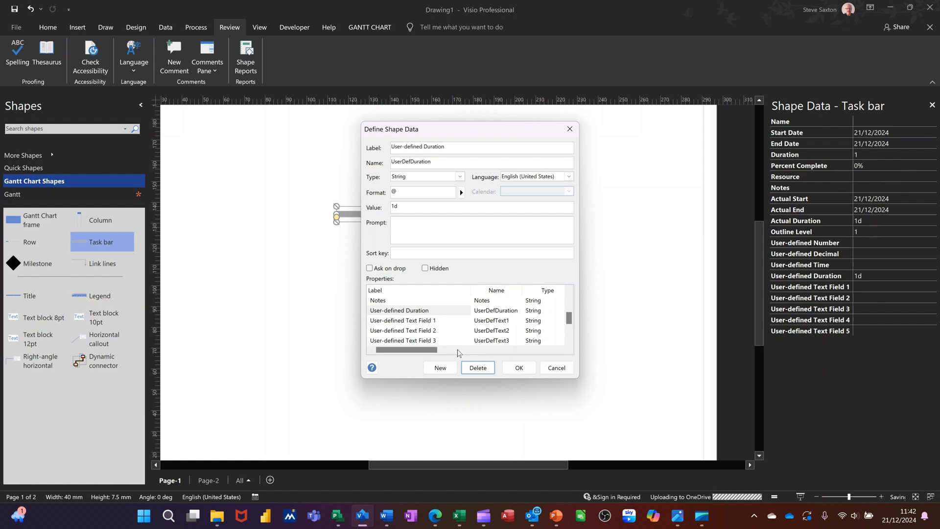
left_click(478, 367)
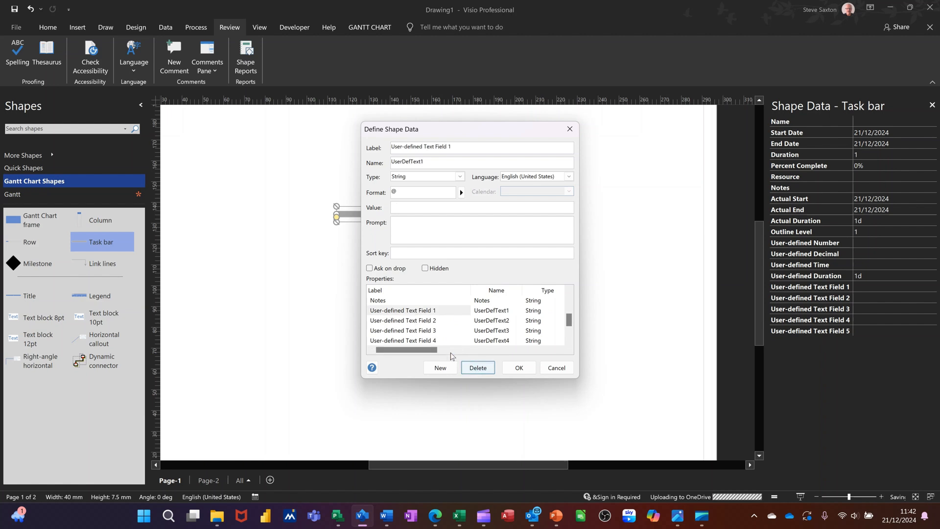
Delete the User-defined Text Field 1 to 5 properties and accept the task bar's shape data definitions.
left_click(420, 313)
left_click(477, 370)
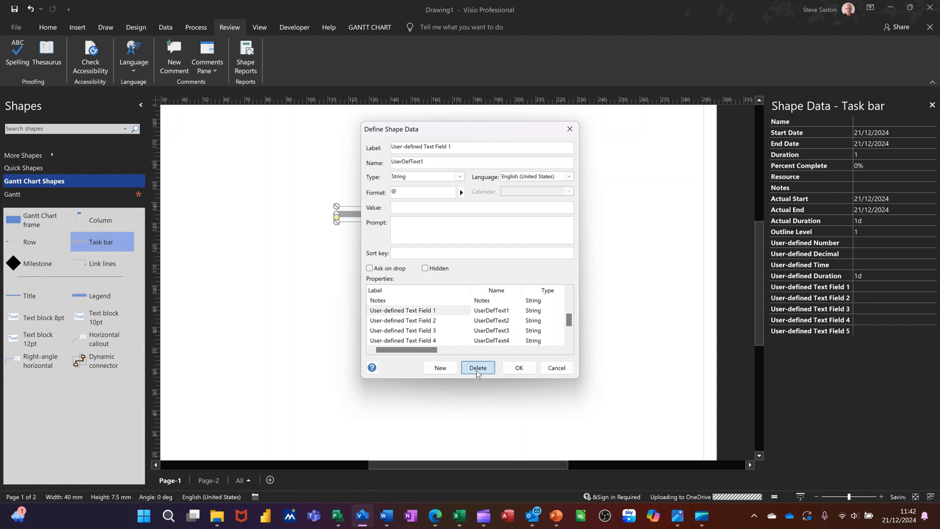
left_click(425, 311)
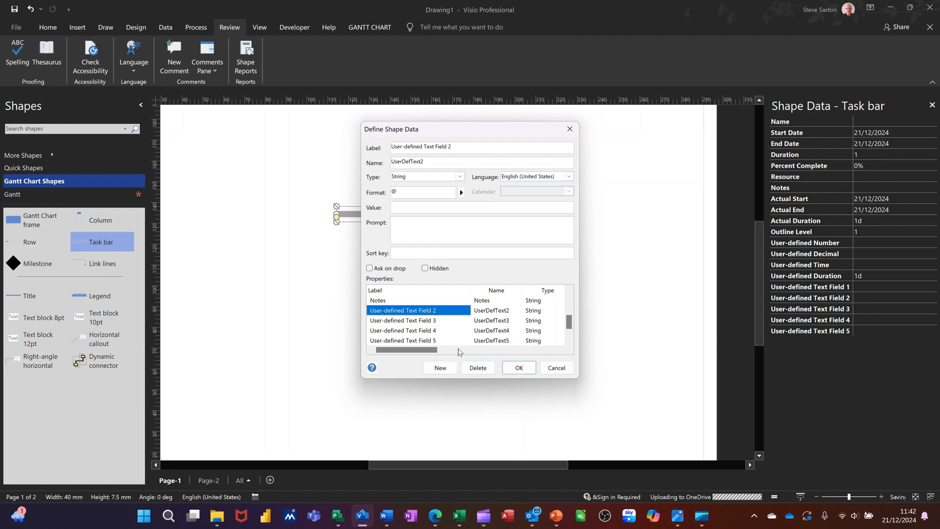
left_click(478, 367)
left_click(435, 312)
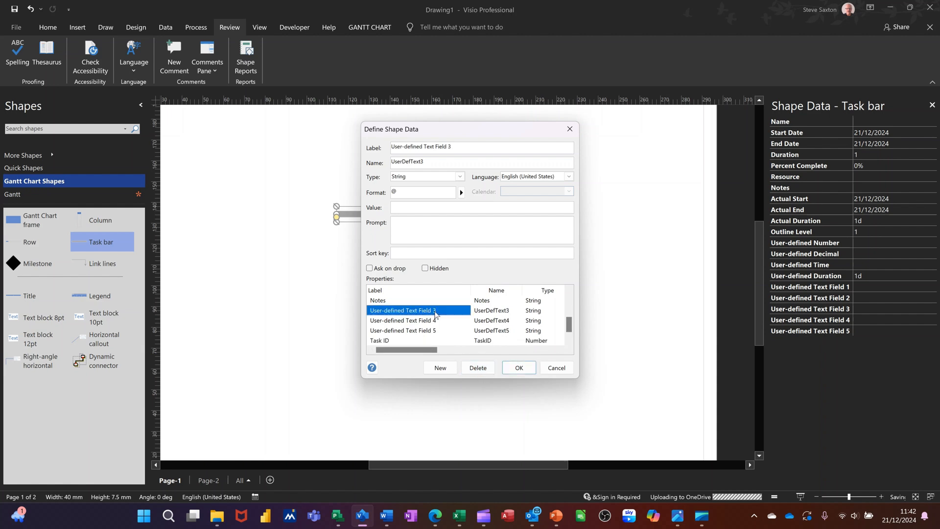
left_click(477, 368)
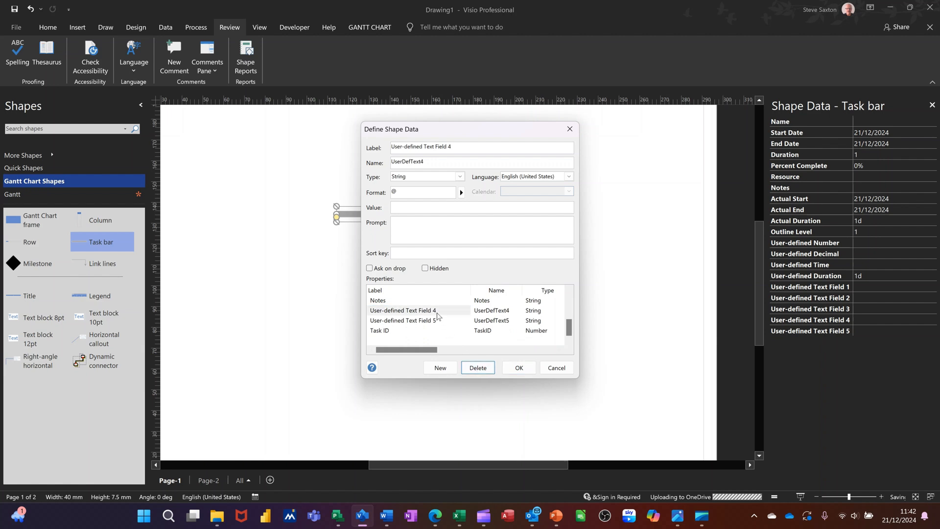
left_click(441, 310)
left_click(477, 367)
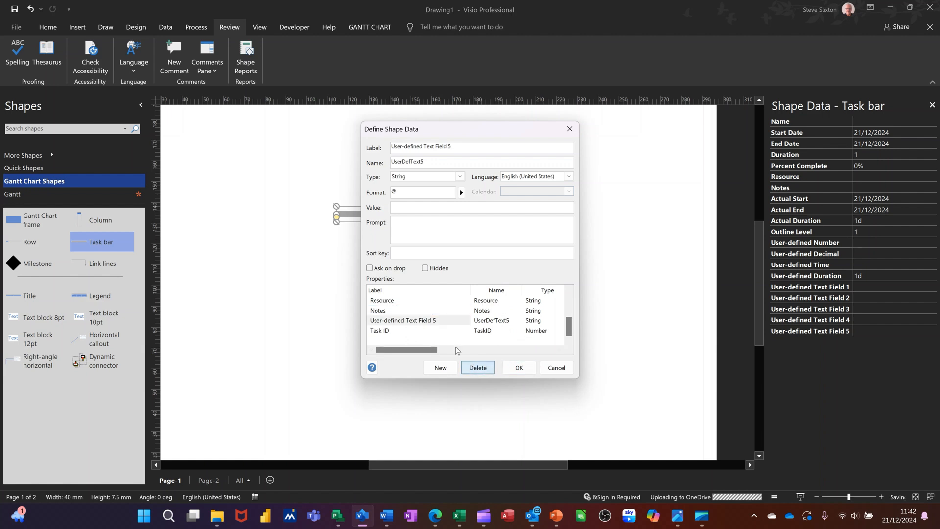
left_click(430, 321)
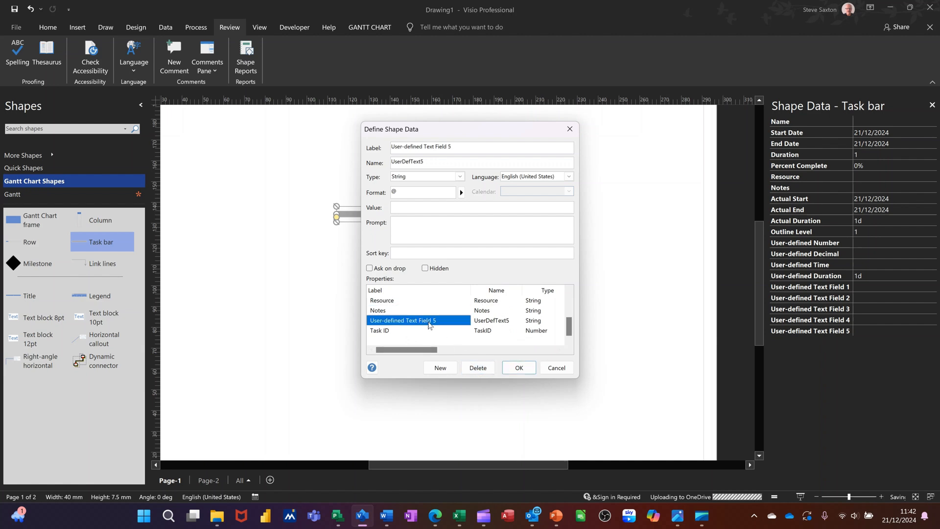
left_click(478, 367)
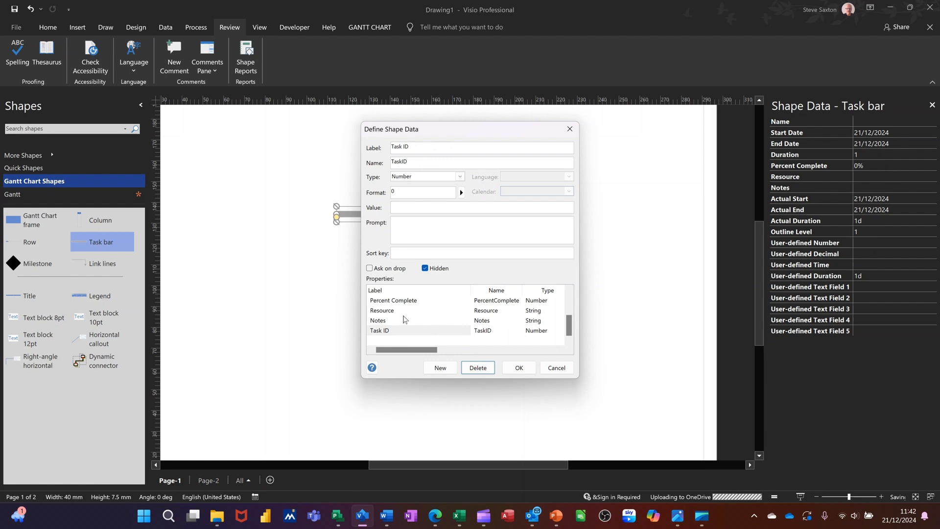
scroll(406, 314, "up", 1)
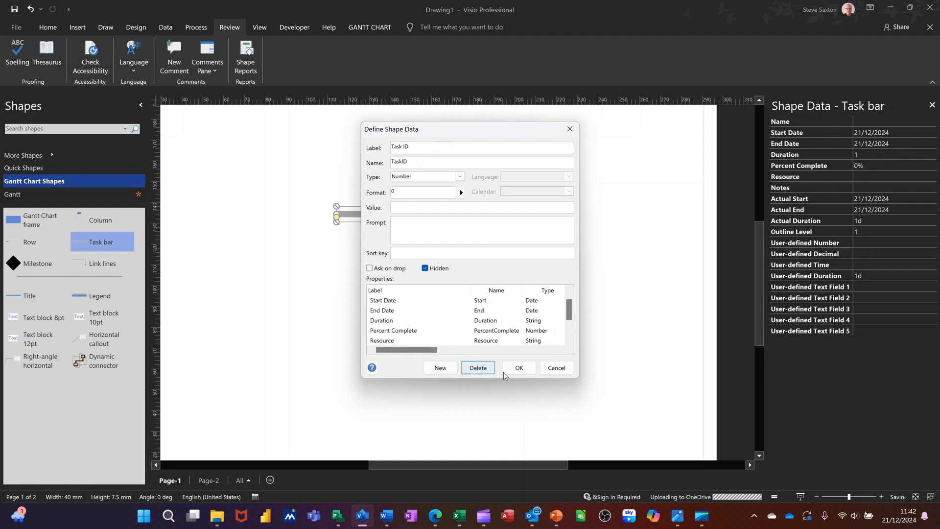
left_click(519, 373)
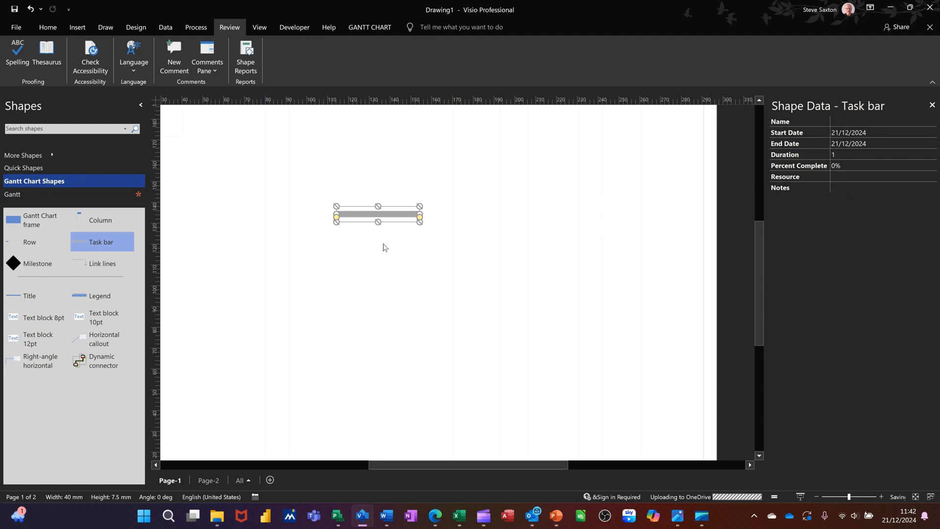
Move the customised task bar into the Gantt stencil as a master named Gant1 and save the stencil.
left_click(69, 195)
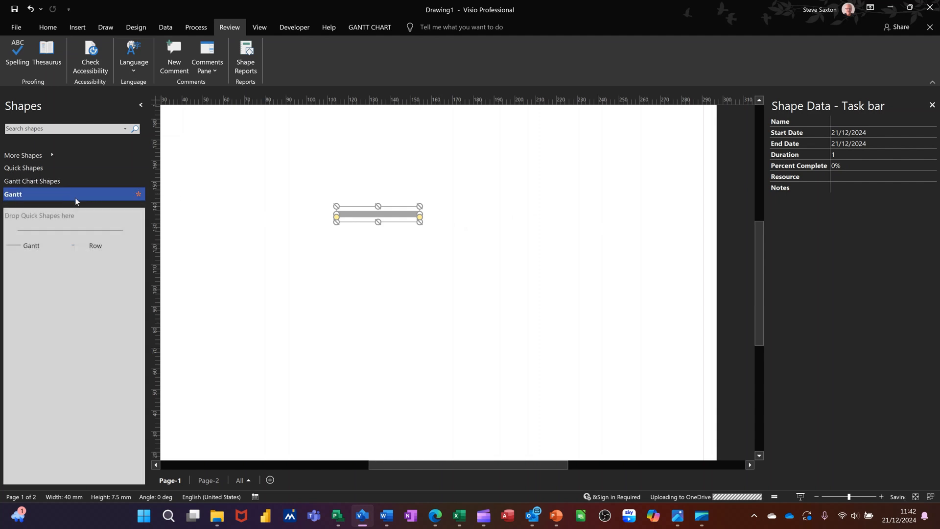
left_click_drag(30, 251, 86, 287)
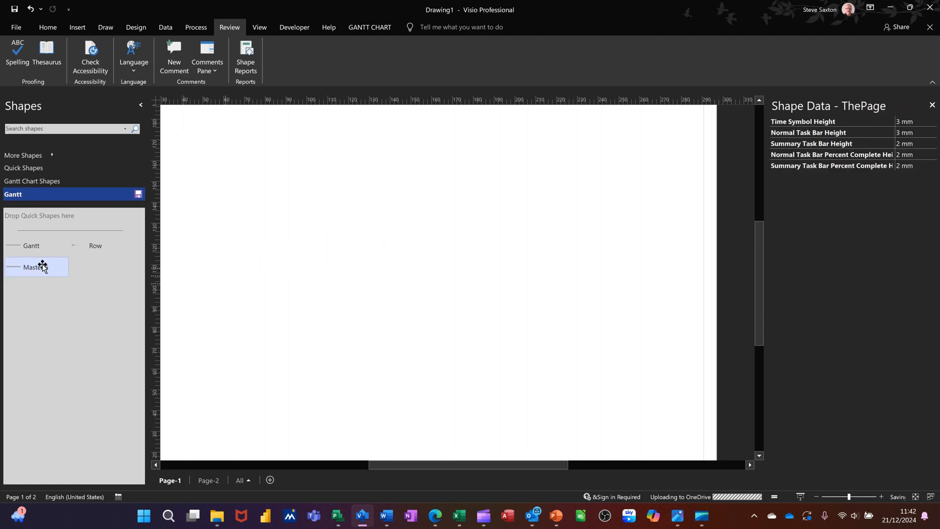
left_click(40, 264)
type("Gant")
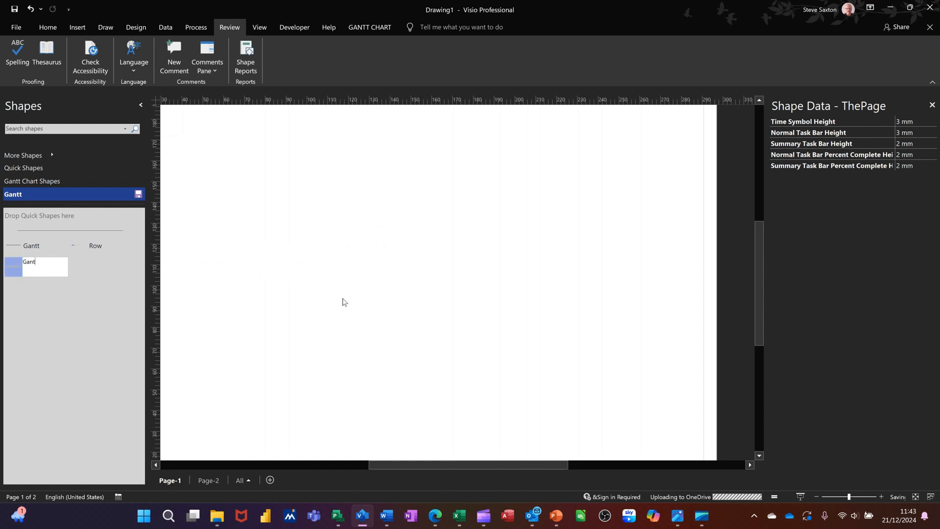
type("1")
key("Return")
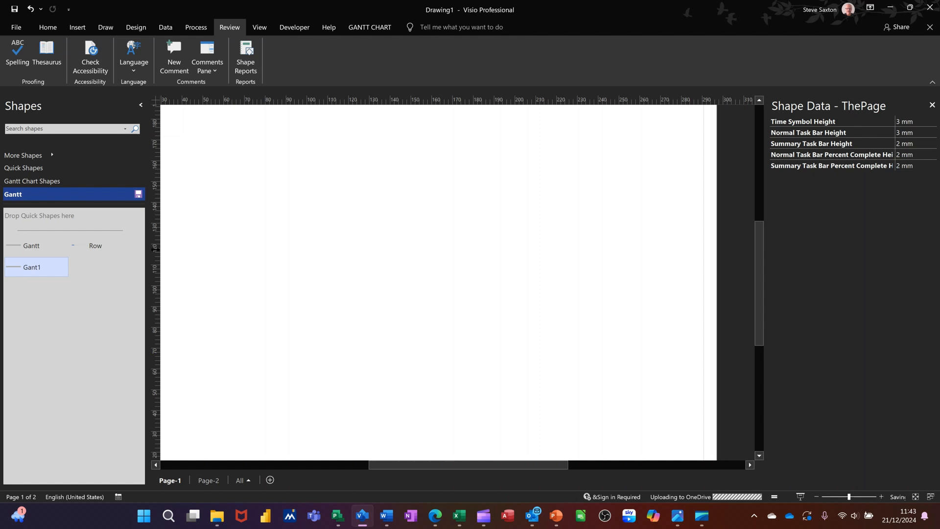
left_click(138, 194)
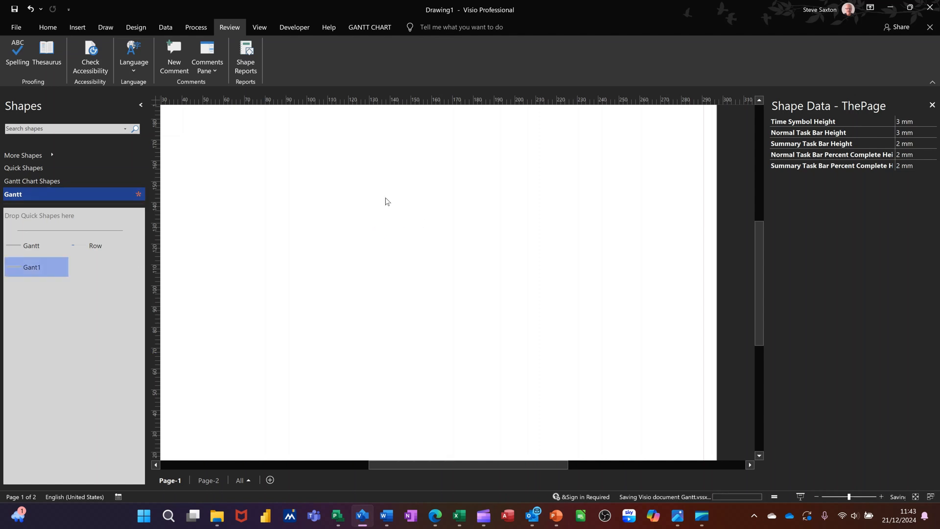
Insert a stock Gantt Chart frame with two tasks on the page and remove both of its task rows.
left_click(45, 181)
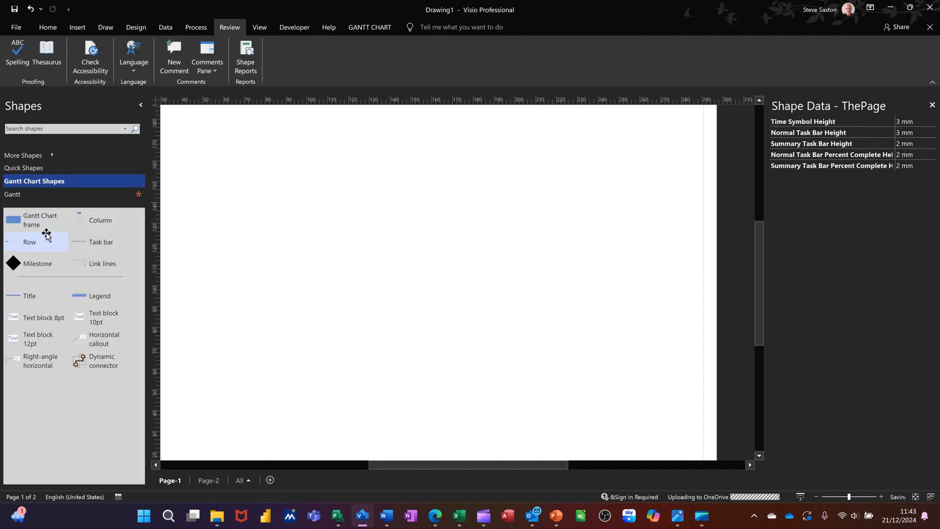
left_click_drag(21, 218, 238, 179)
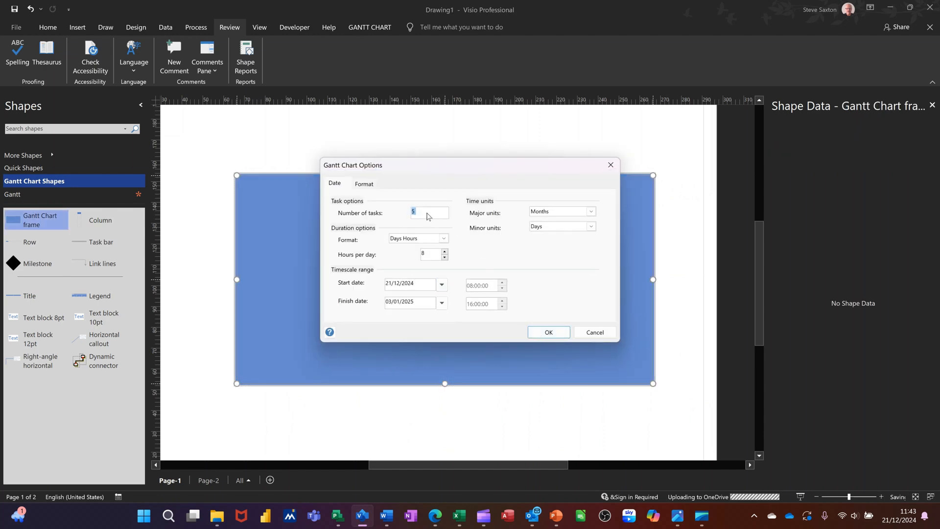
left_click(543, 332)
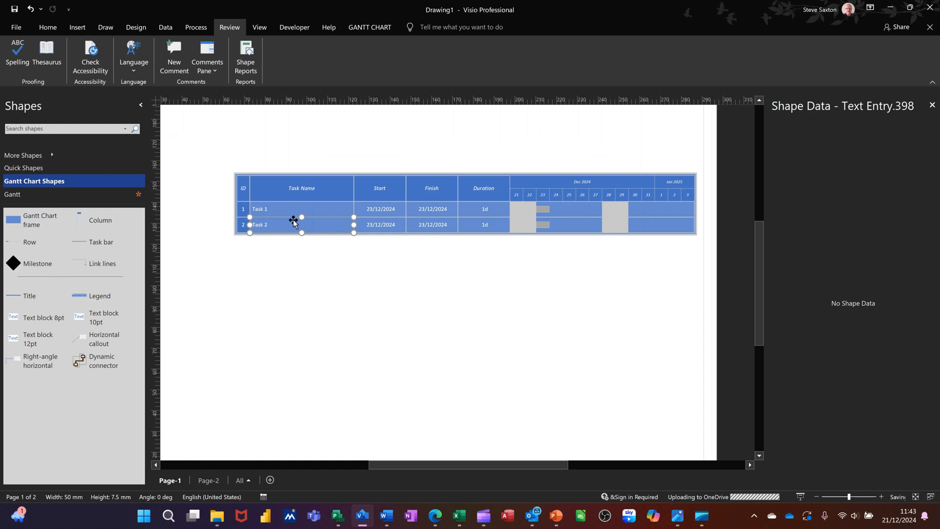
left_click_drag(282, 225, 285, 300)
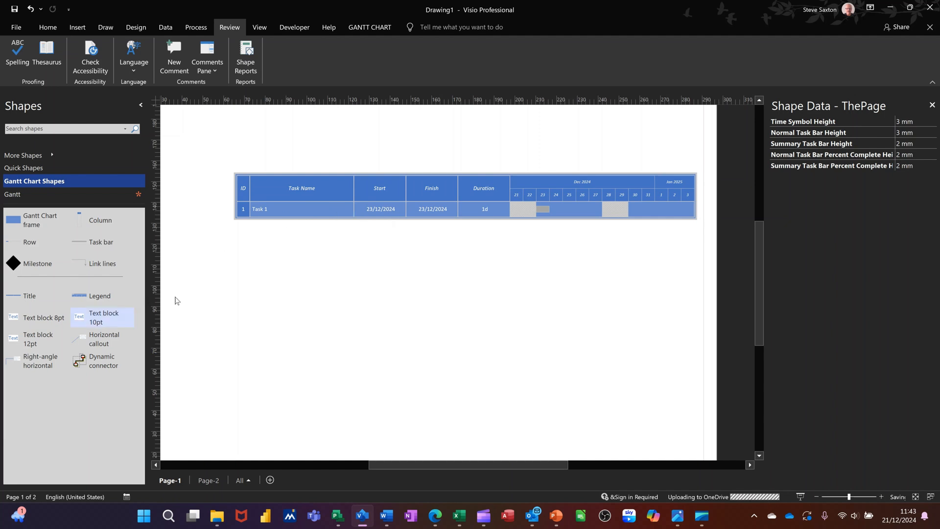
left_click_drag(288, 211, 300, 319)
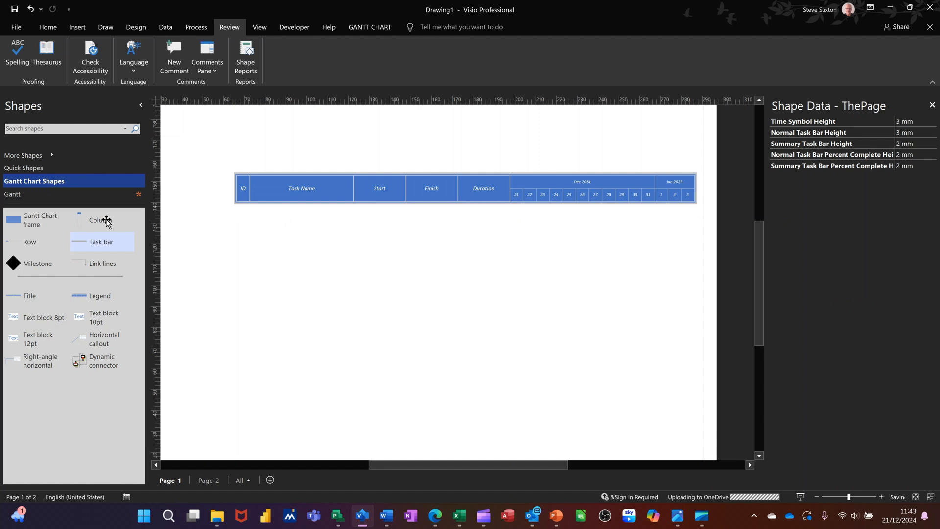
Add three rows from the custom Gantt stencil to the chart with a Gant1 task bar in each, and select the third bar.
left_click(54, 198)
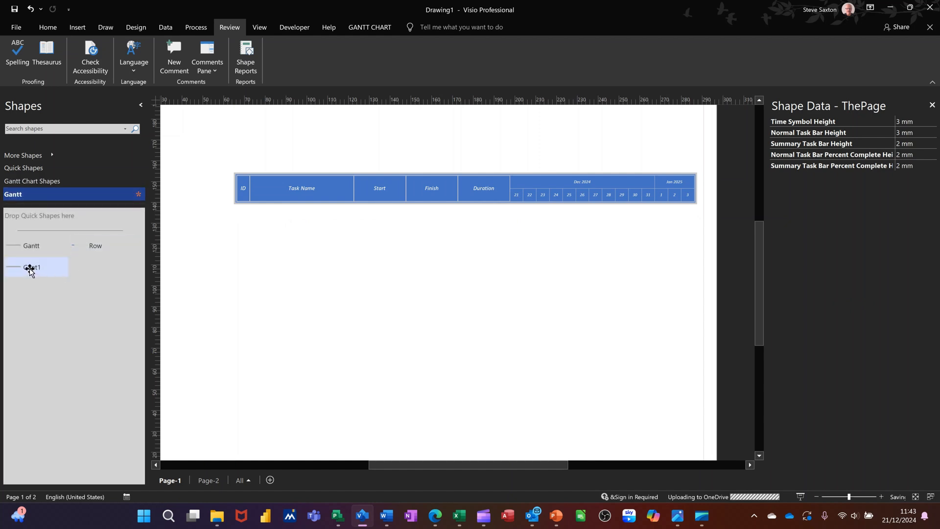
left_click_drag(94, 248, 240, 202)
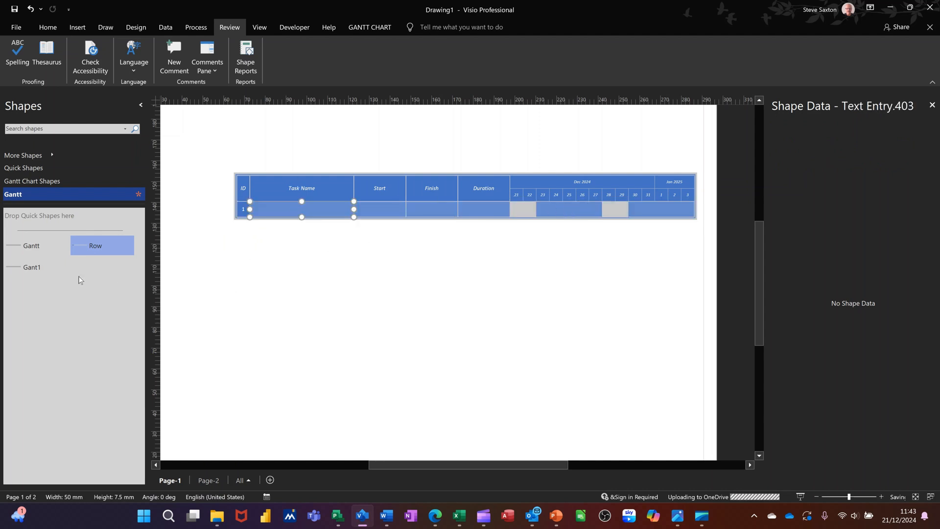
left_click_drag(25, 272, 537, 205)
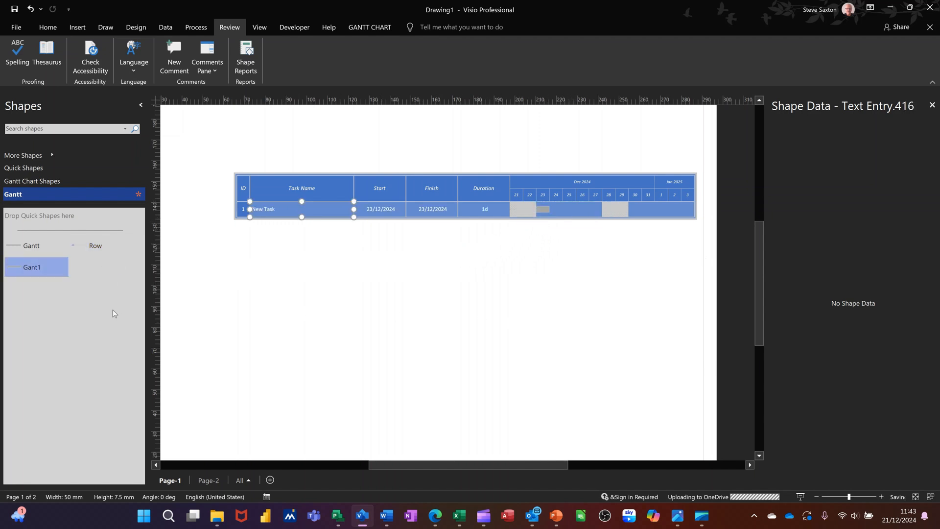
left_click_drag(92, 244, 236, 212)
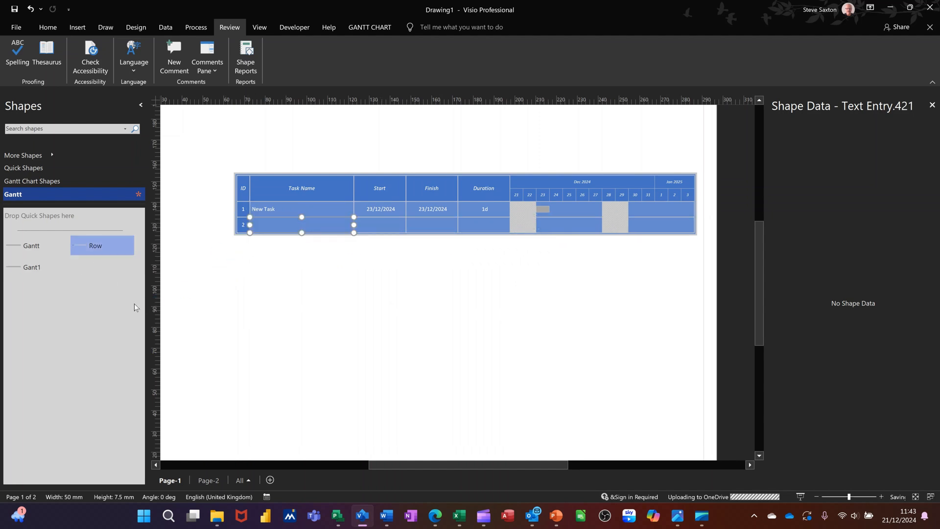
left_click_drag(25, 267, 538, 215)
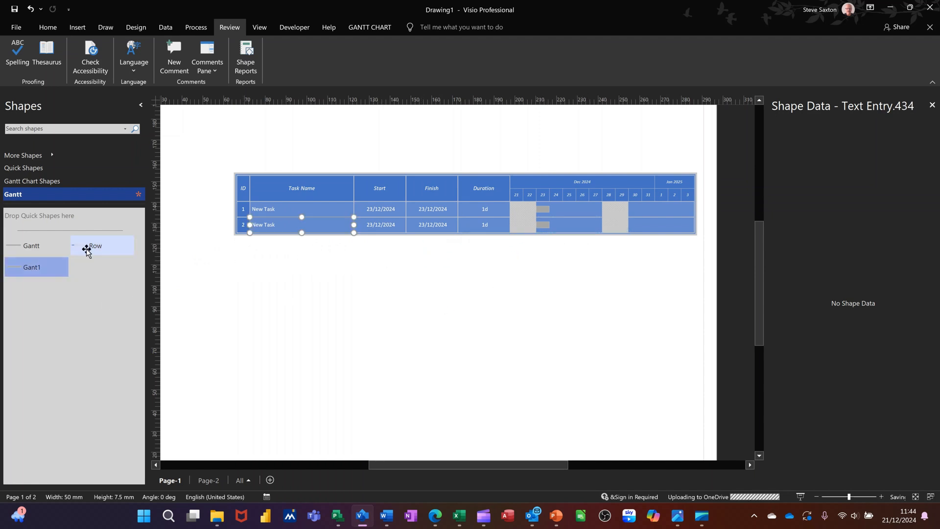
left_click_drag(88, 248, 246, 233)
left_click_drag(38, 266, 546, 235)
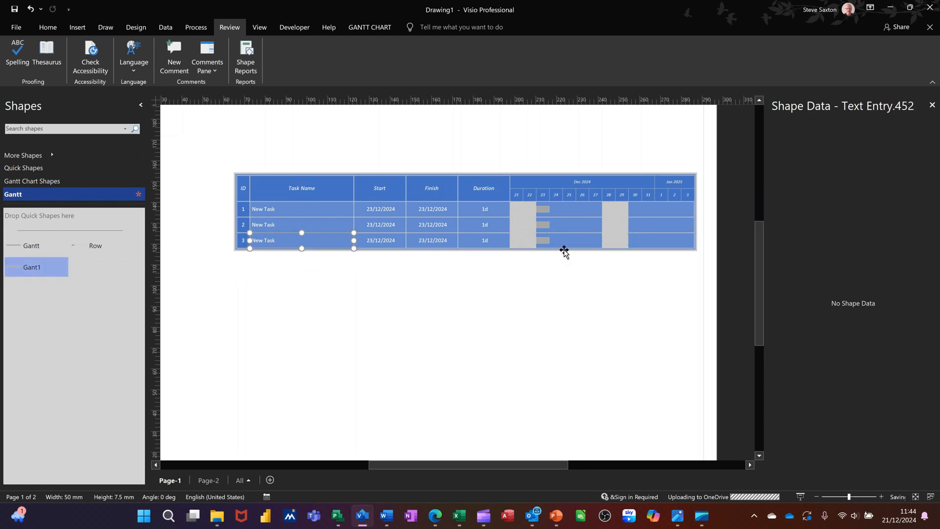
left_click(547, 239)
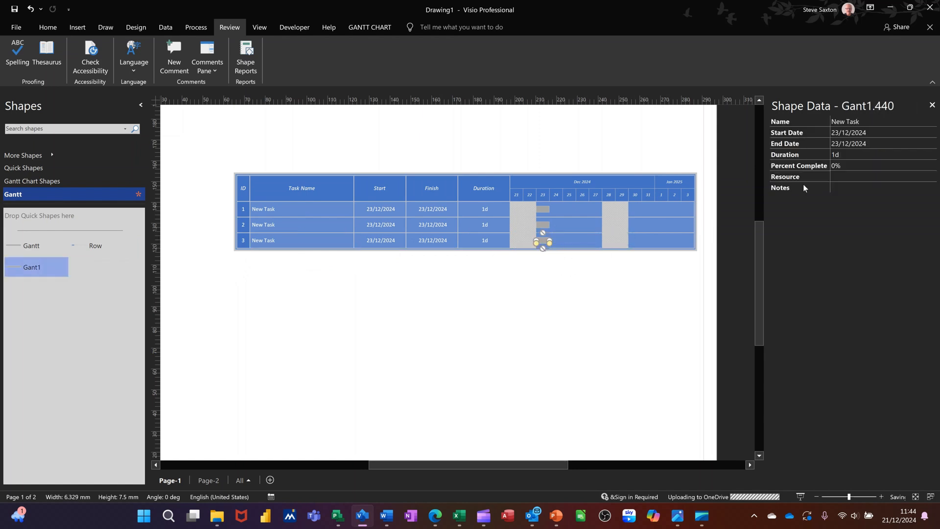
Add a fourth row from the custom Gantt stencil to the chart and place a Gant1 task bar in it.
left_click(547, 228)
left_click_drag(91, 246, 248, 245)
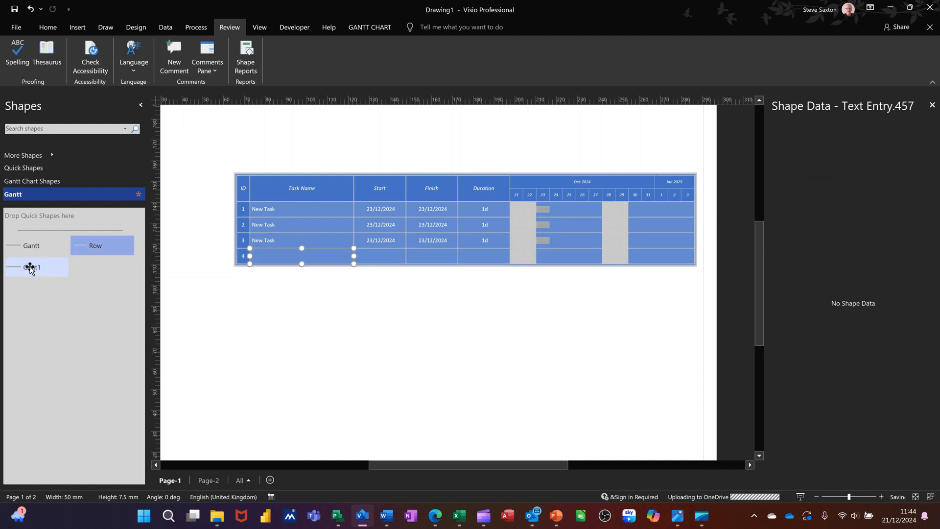
left_click_drag(28, 267, 541, 251)
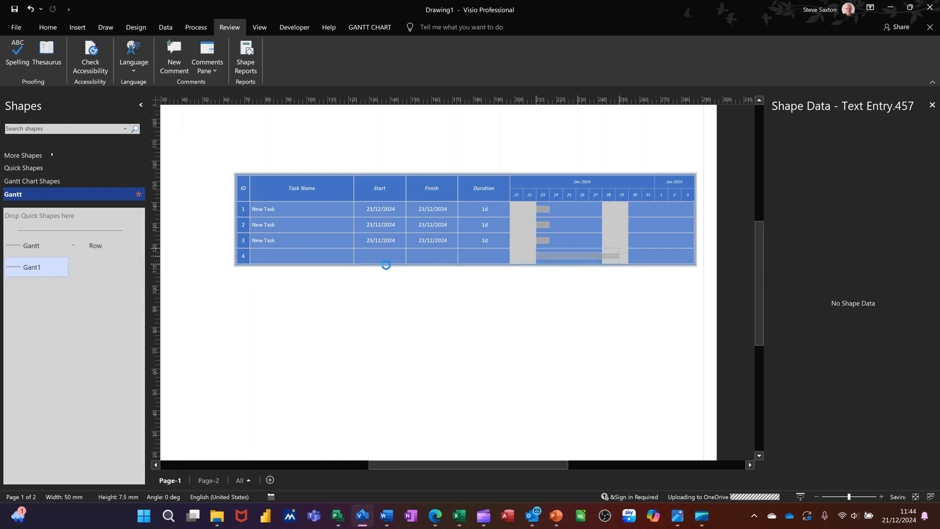
Indent tasks 2, 3 and 4 together so that they become subtasks of task 1.
left_click(283, 224)
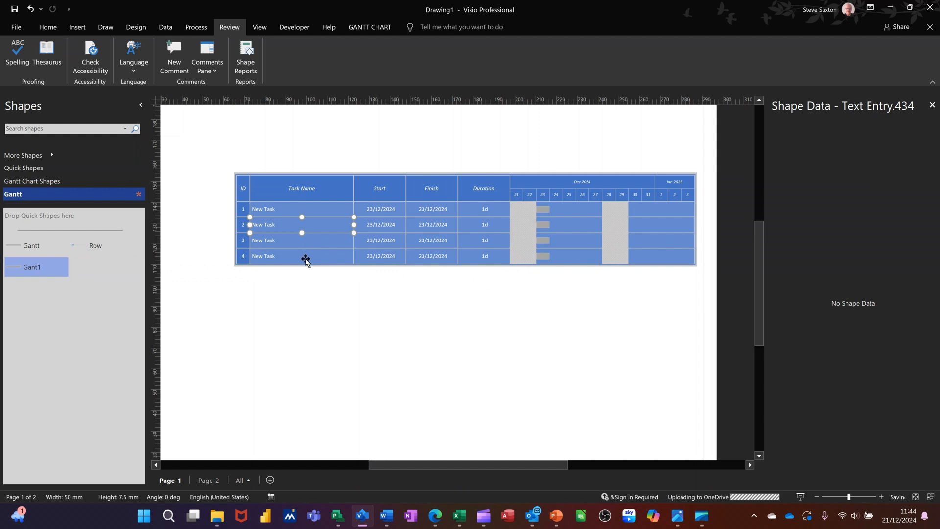
left_click(318, 240, "shift")
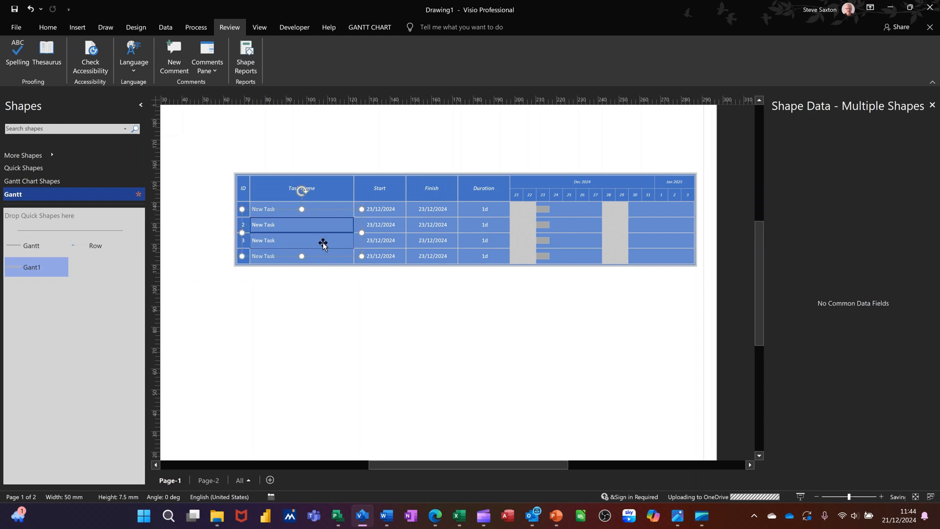
left_click(323, 255, "shift")
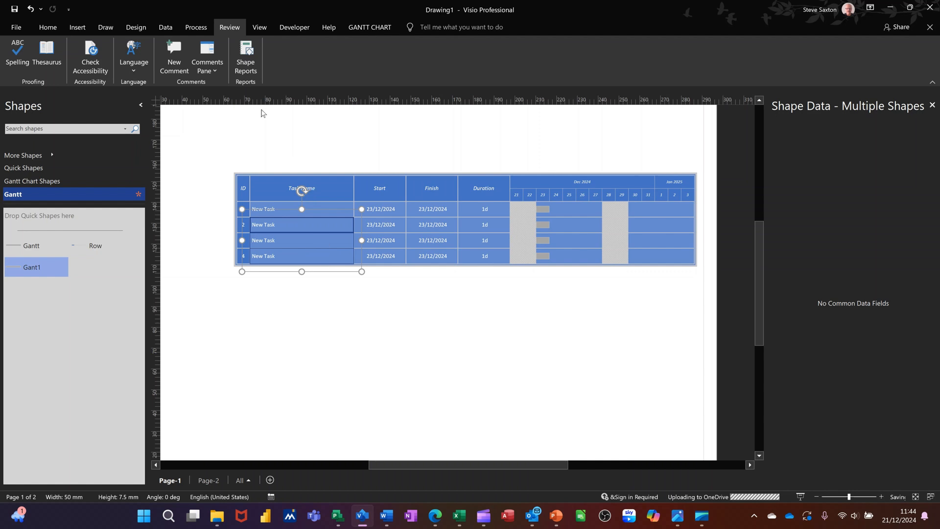
left_click(362, 29)
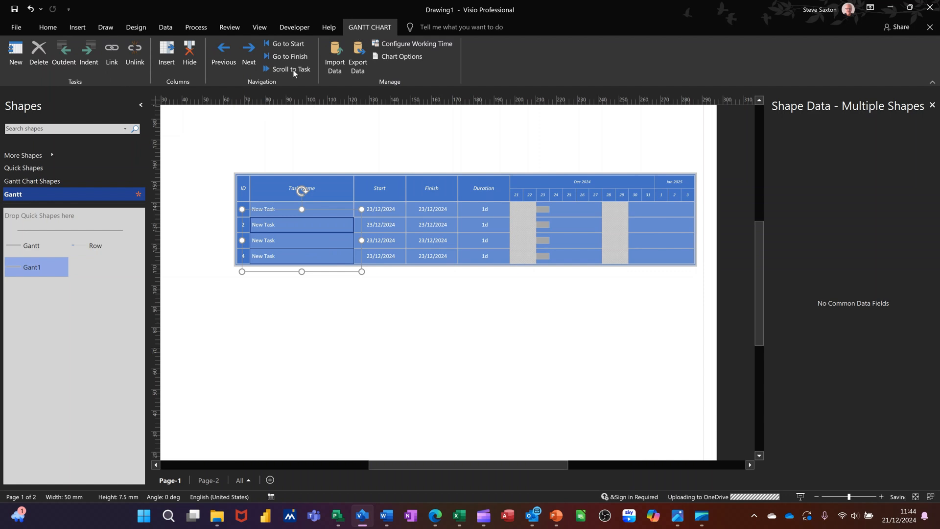
left_click(88, 52)
Set the durations of tasks 2, 3 and 4 to 2, 3 and 4 days respectively.
left_click(479, 225)
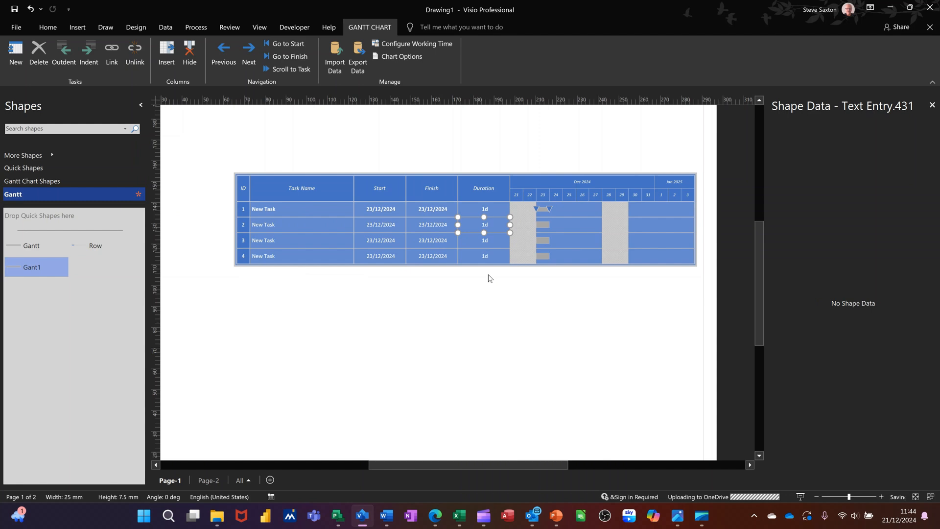
type("2")
left_click(483, 242)
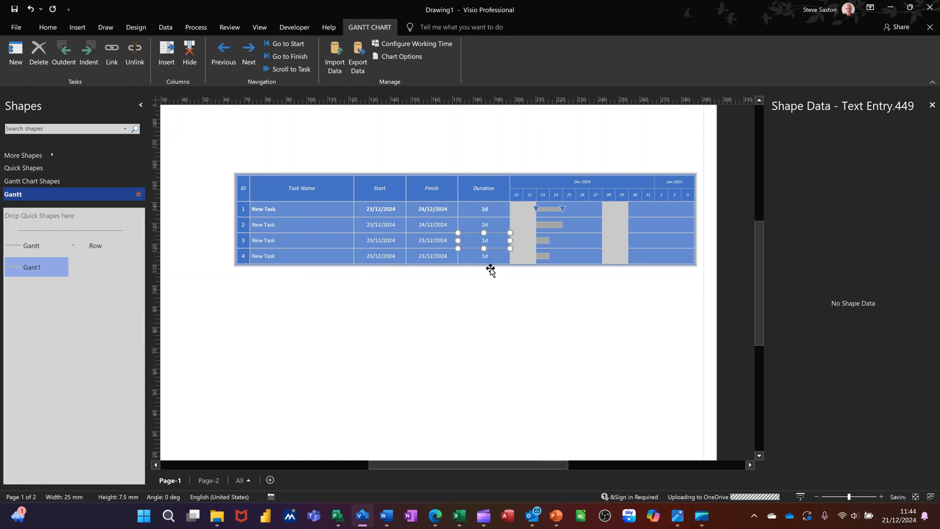
type("3")
left_click(483, 257)
type("4")
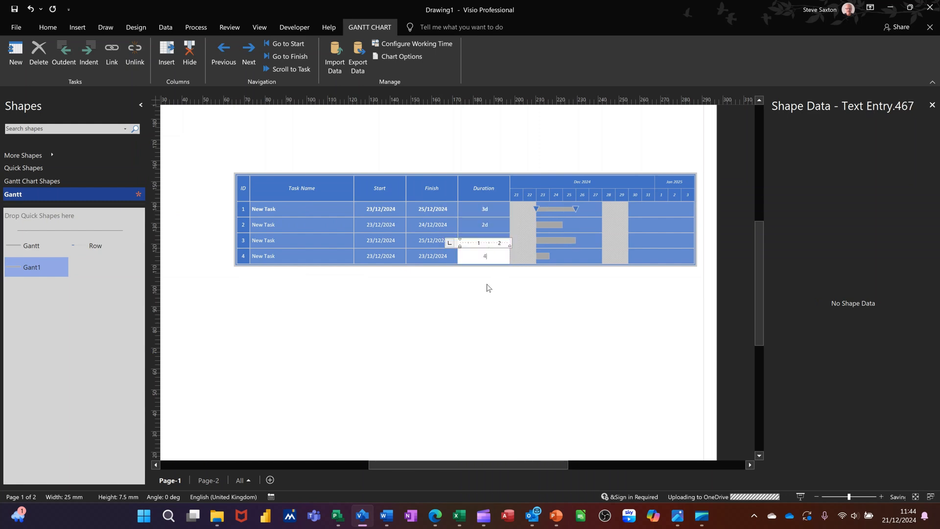
left_click(485, 286)
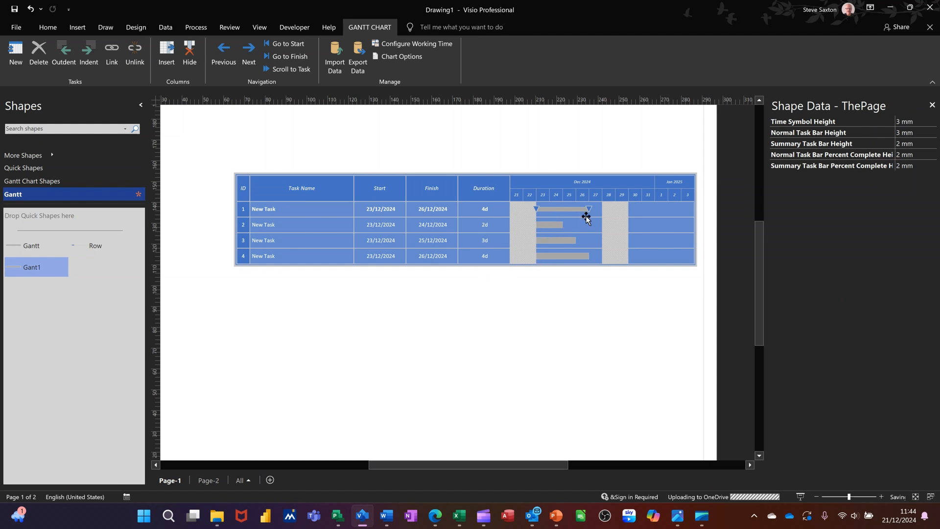
Link tasks 2, 3 and 4 in sequence as dependent tasks.
left_click(302, 224)
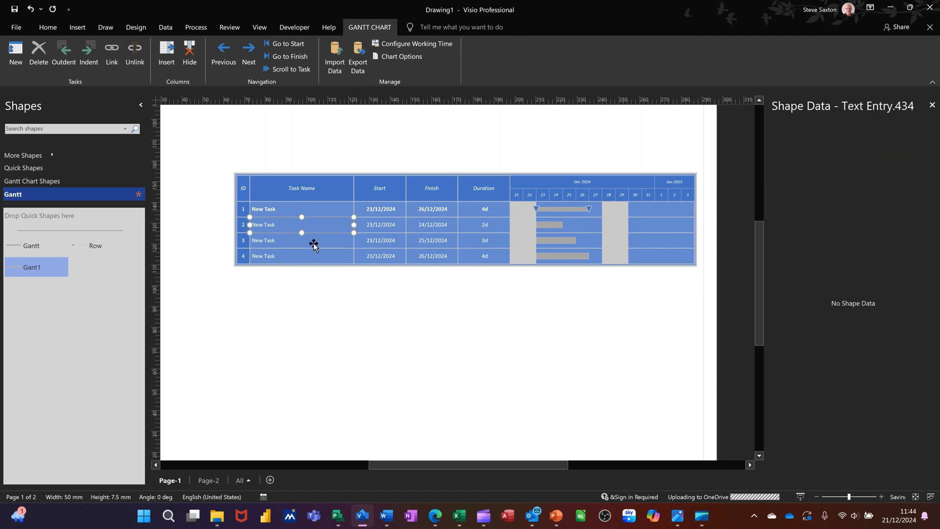
left_click(317, 240, "shift")
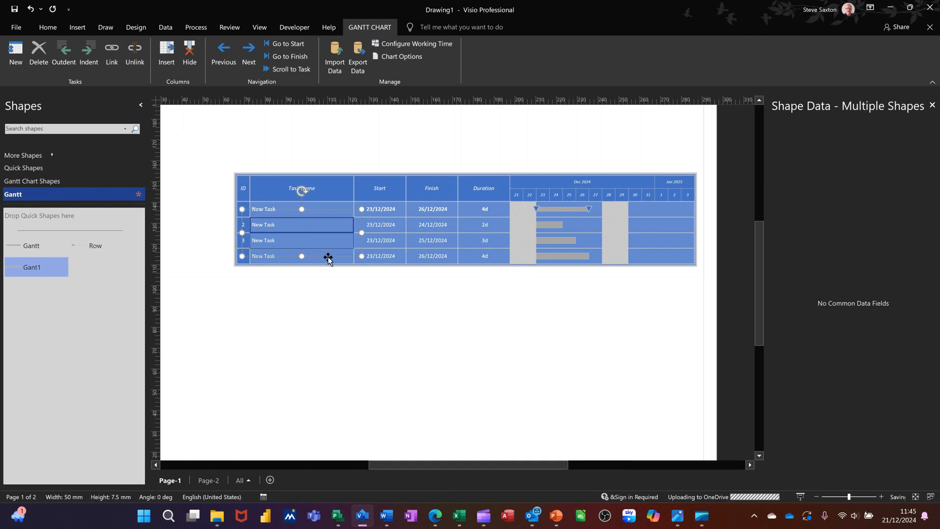
left_click(330, 260, "shift")
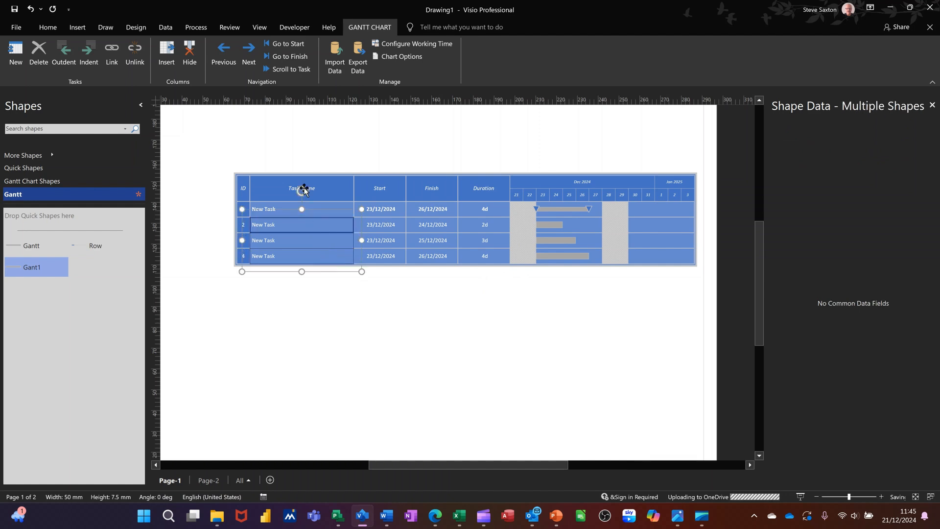
left_click(112, 50)
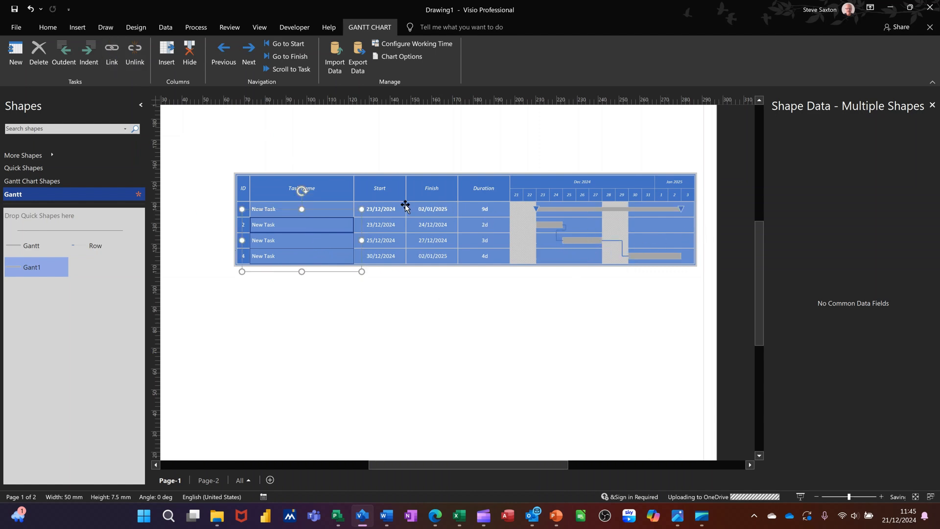
Insert a % Complete column from the Gantt Chart Shapes stencil after the chart's Duration column.
left_click(49, 185)
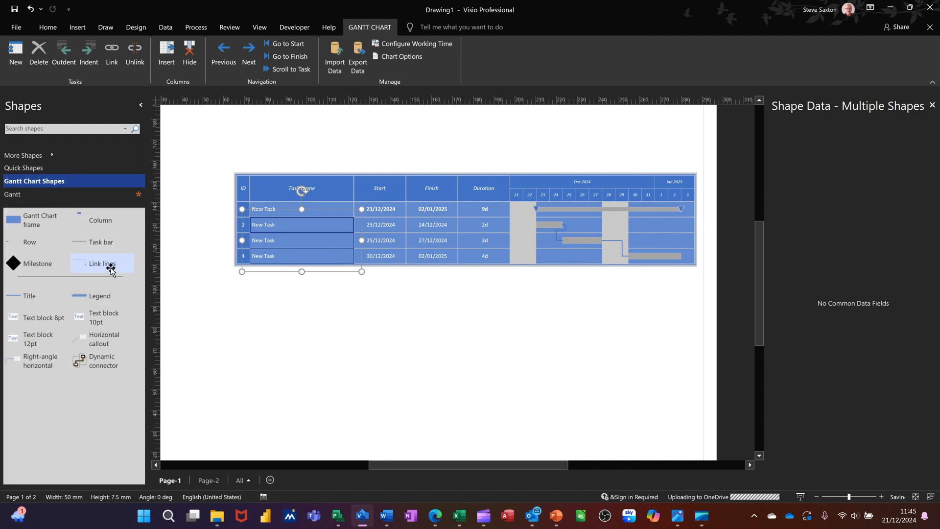
left_click_drag(98, 226, 489, 175)
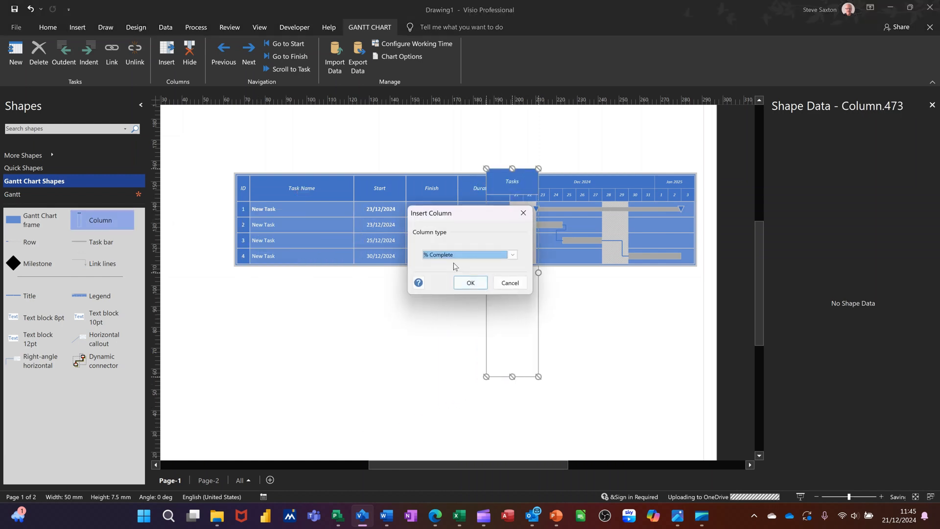
left_click(471, 283)
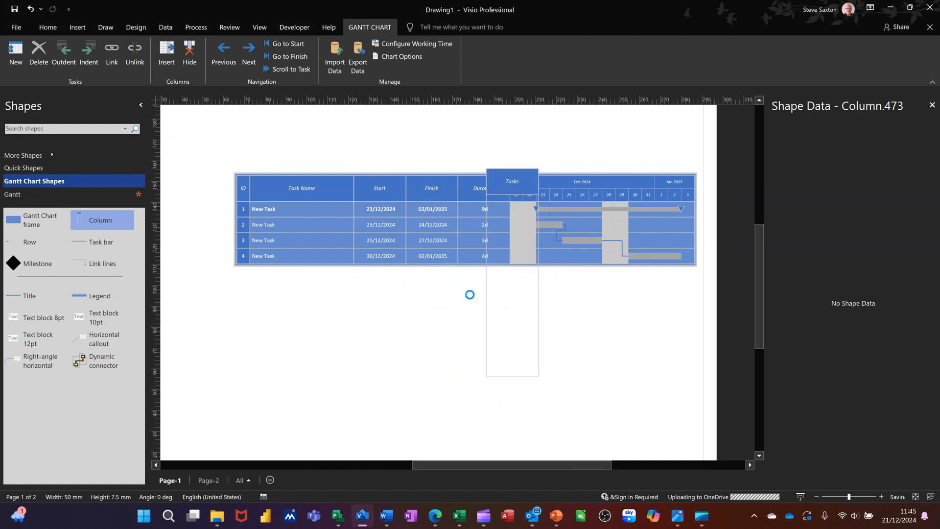
Set the completion of tasks 2, 3 and 4 to 34%, 23% and 33% respectively.
left_click(531, 225)
type("34")
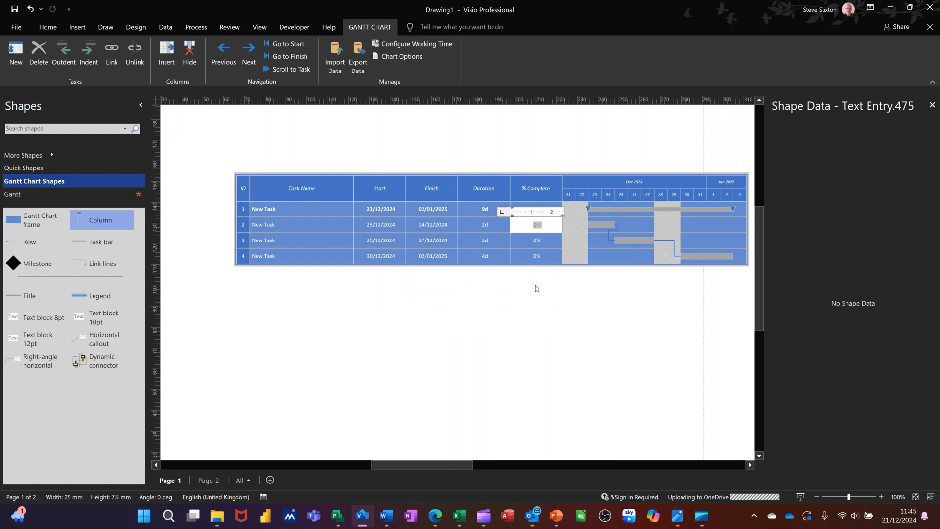
left_click(453, 303)
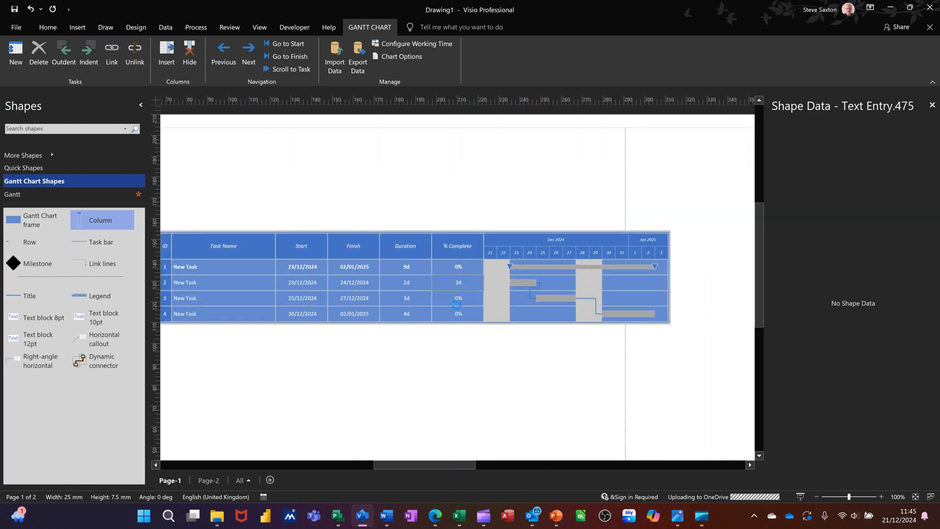
type("23")
left_click(454, 317)
type("33")
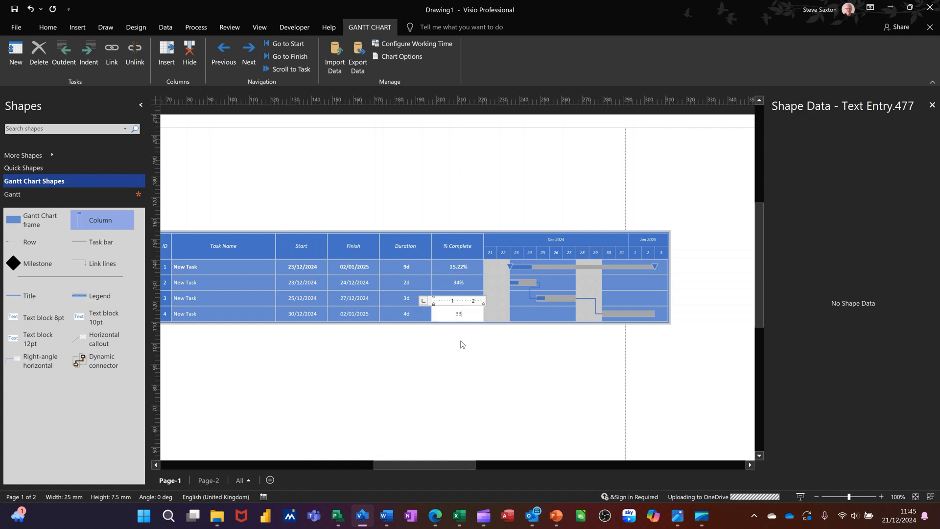
left_click(461, 340)
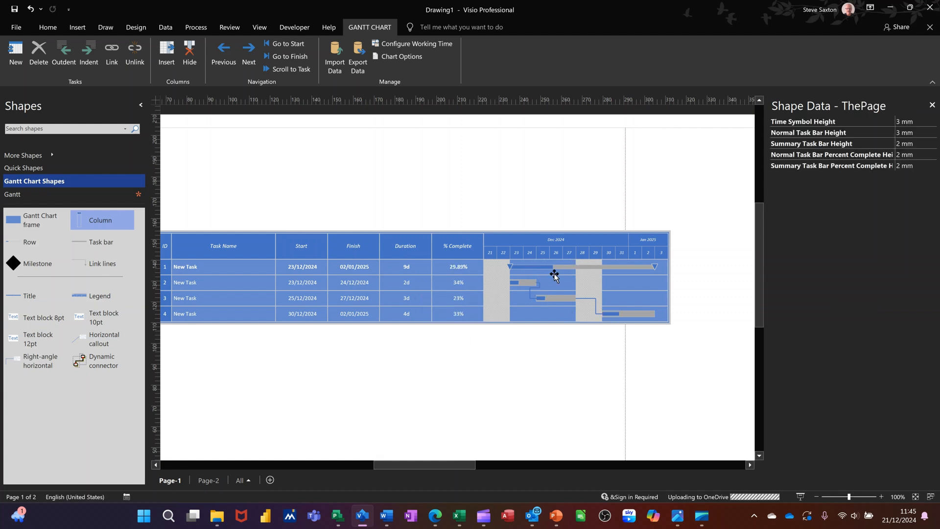
Check the shape data of the task 1 and task 2 bars and insert a Resource Names column between Finish and Duration.
mouse_move(448, 466)
left_mouse_down()
mouse_move(413, 462)
mouse_move(443, 465)
left_mouse_up()
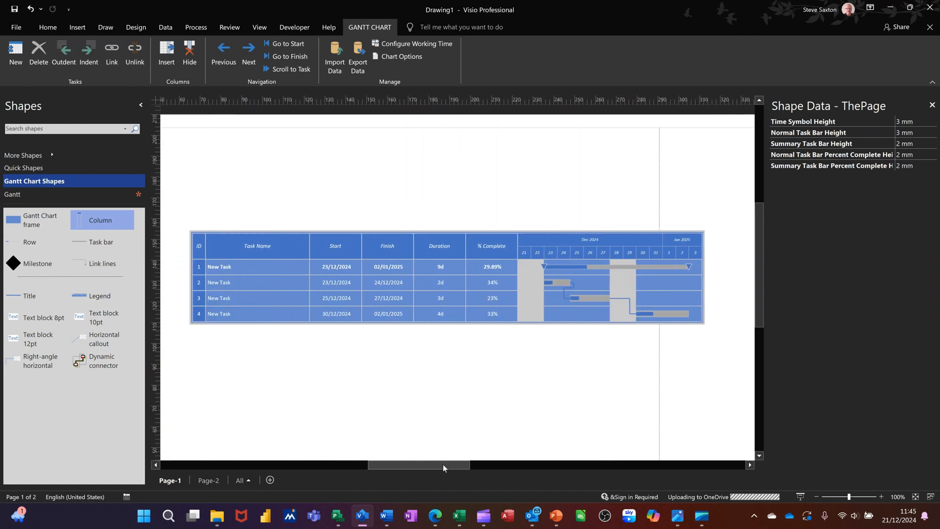
left_click(553, 269)
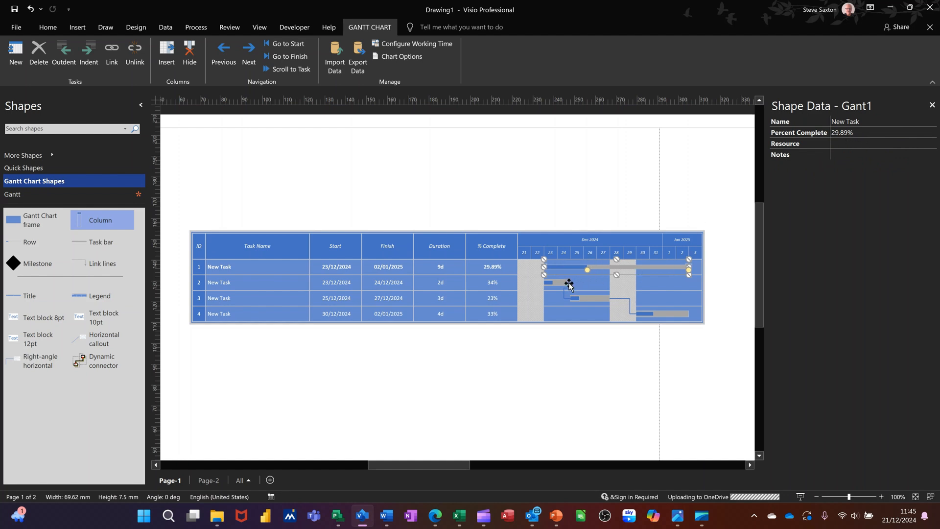
left_click(551, 281)
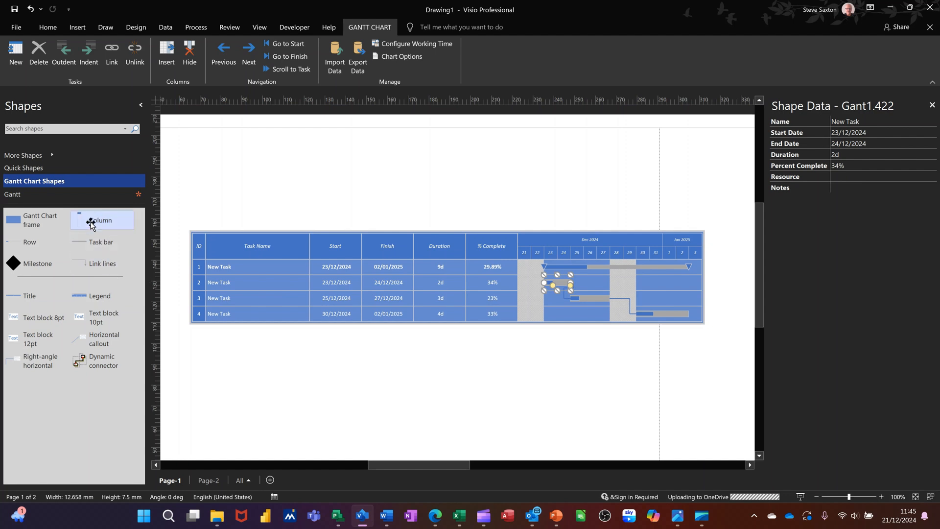
left_click_drag(91, 222, 404, 228)
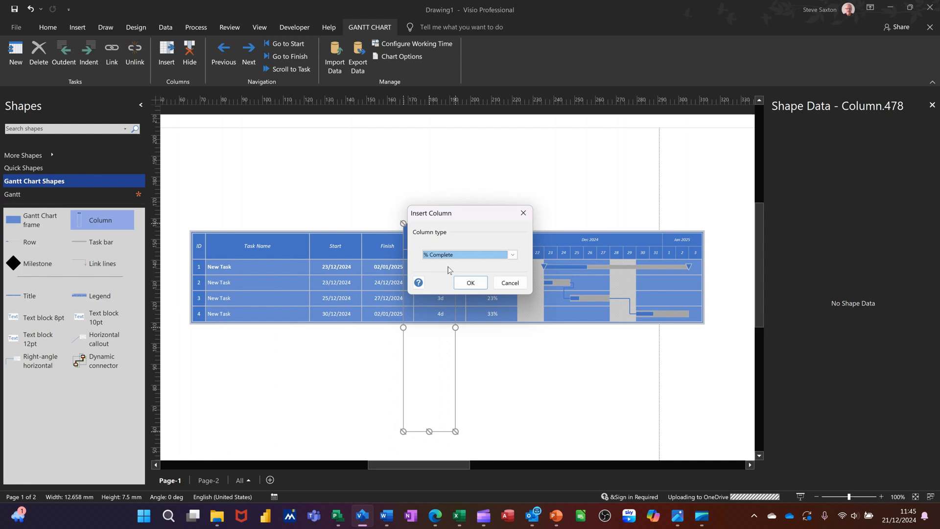
left_click(513, 255)
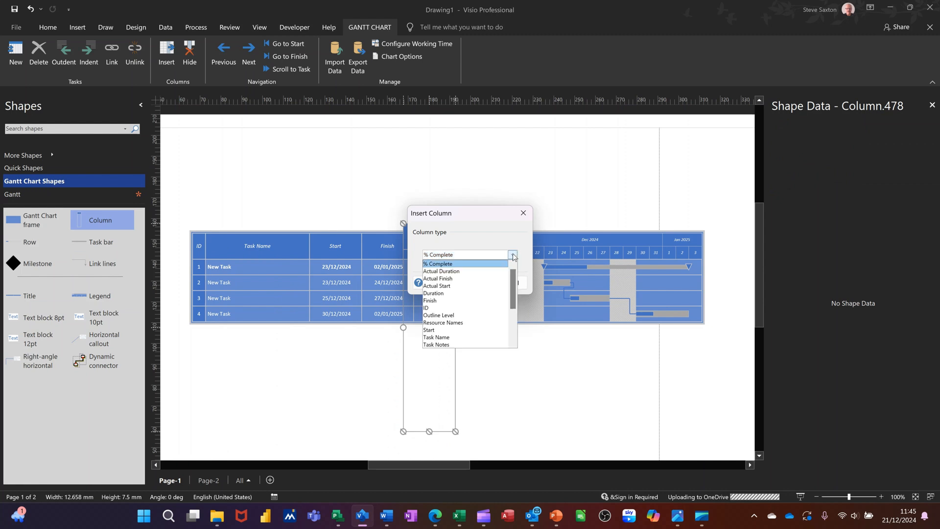
left_click(455, 323)
left_click(469, 284)
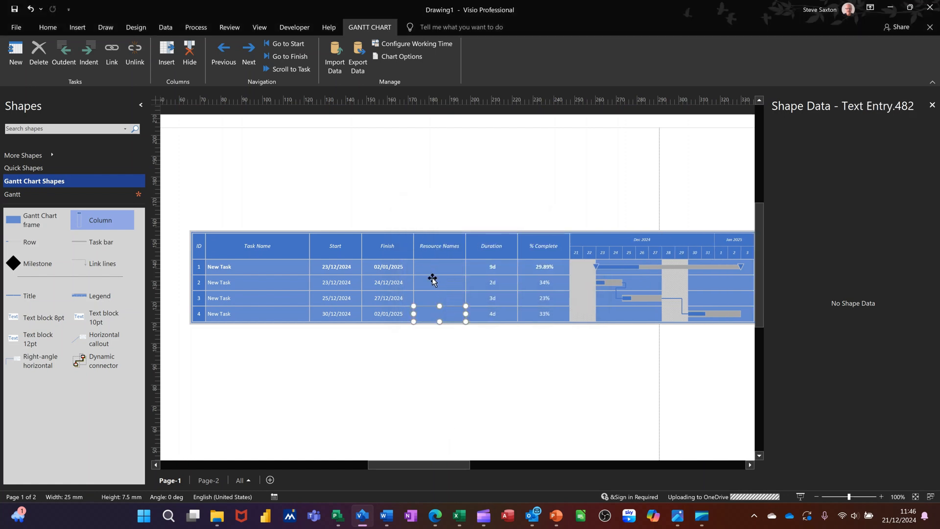
Enter a person's first name as the Resource in the shape data of task 2's bar.
left_click(436, 286)
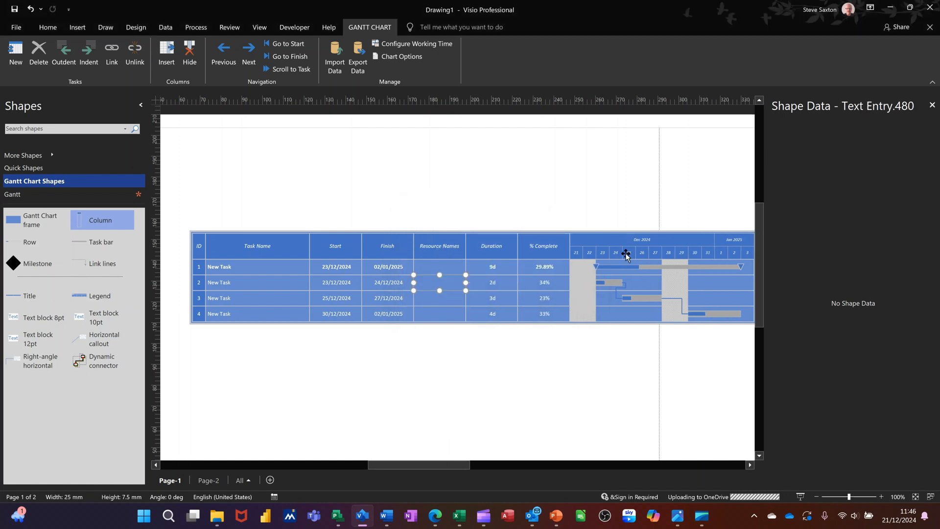
left_click(606, 284)
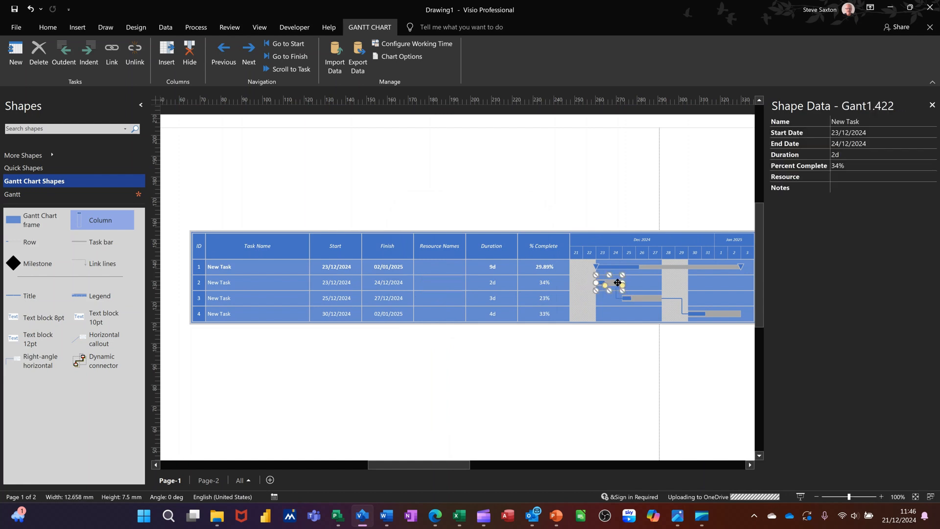
left_click(847, 177)
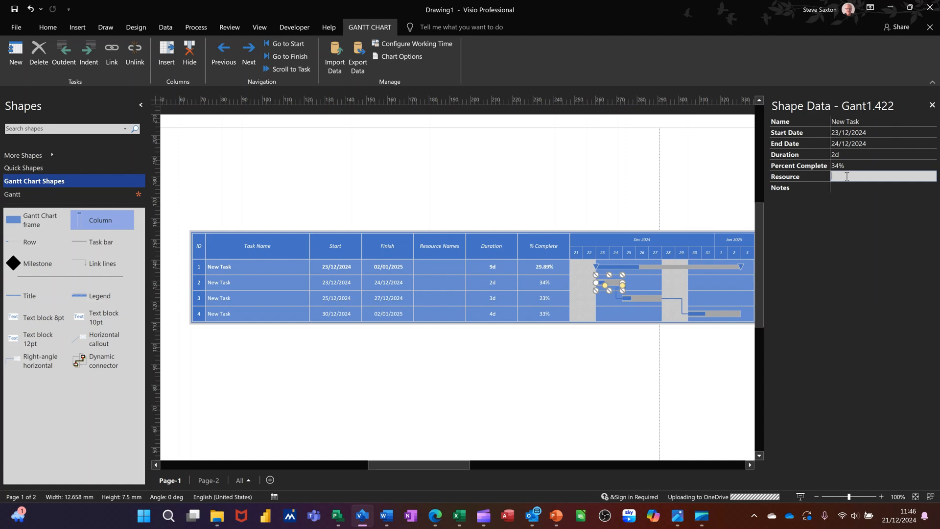
type("Bob")
left_click(492, 302)
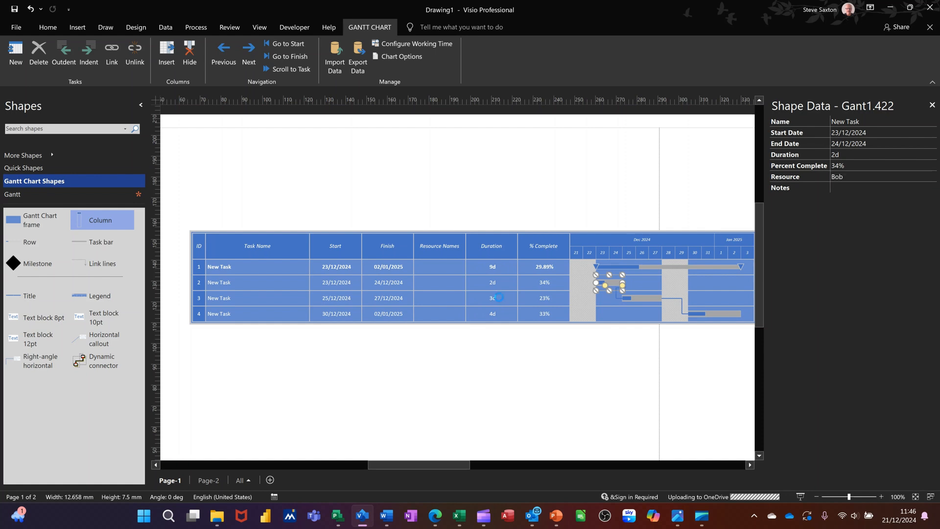
Enter a person's first name for tasks 3 and 4 directly in the Resource Names column.
left_click(439, 300)
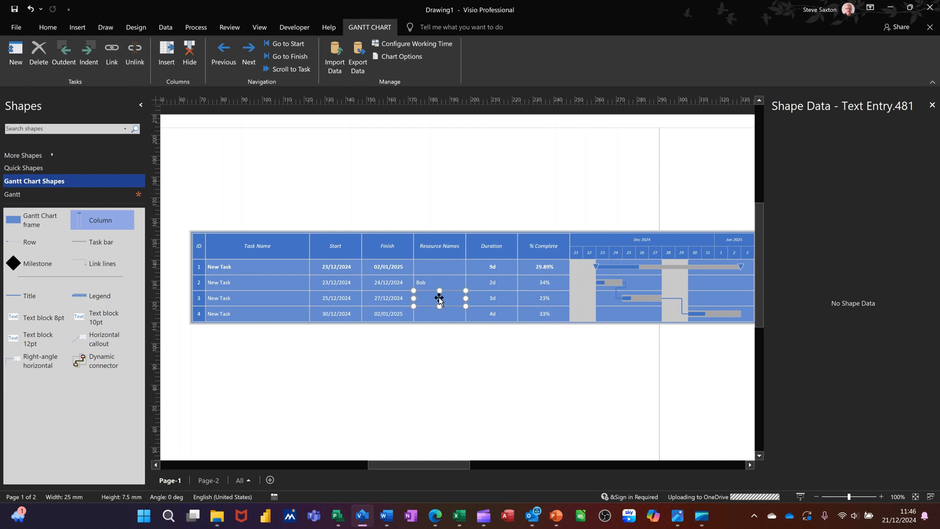
type("Bill")
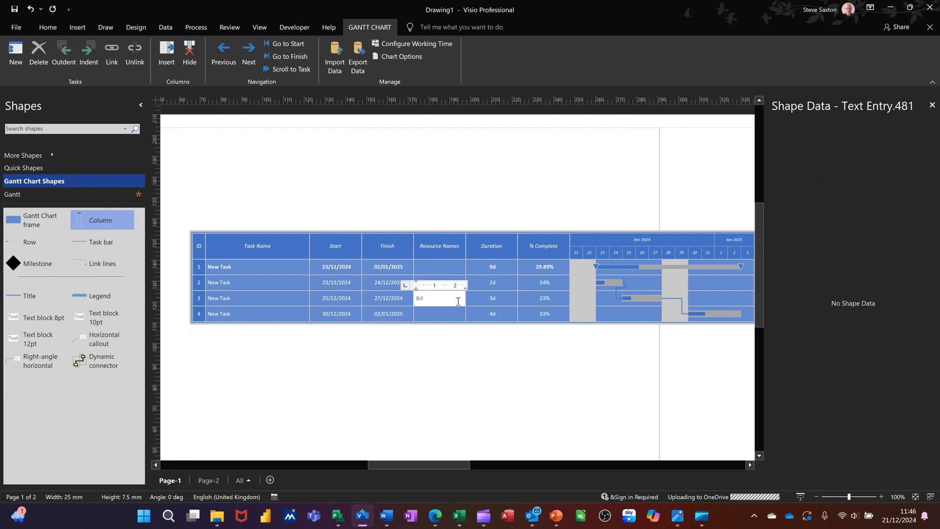
left_click(440, 315)
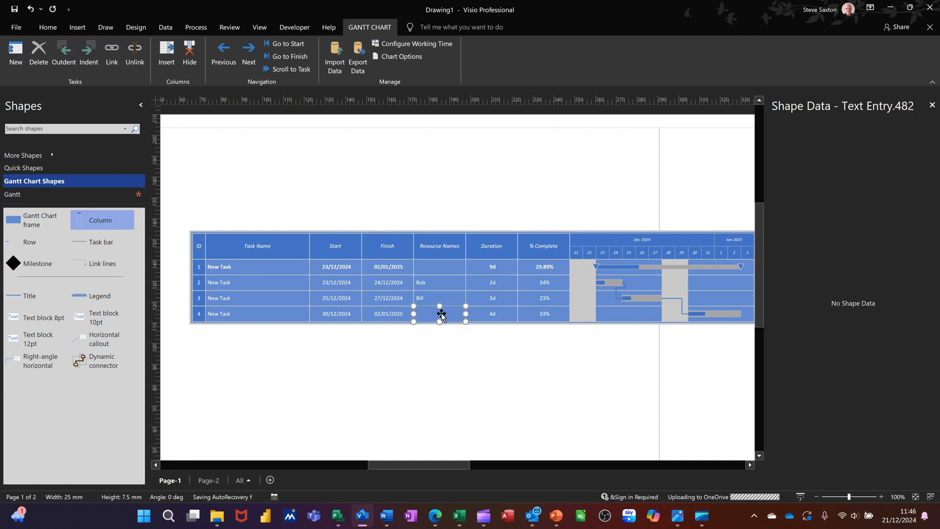
type("Ben")
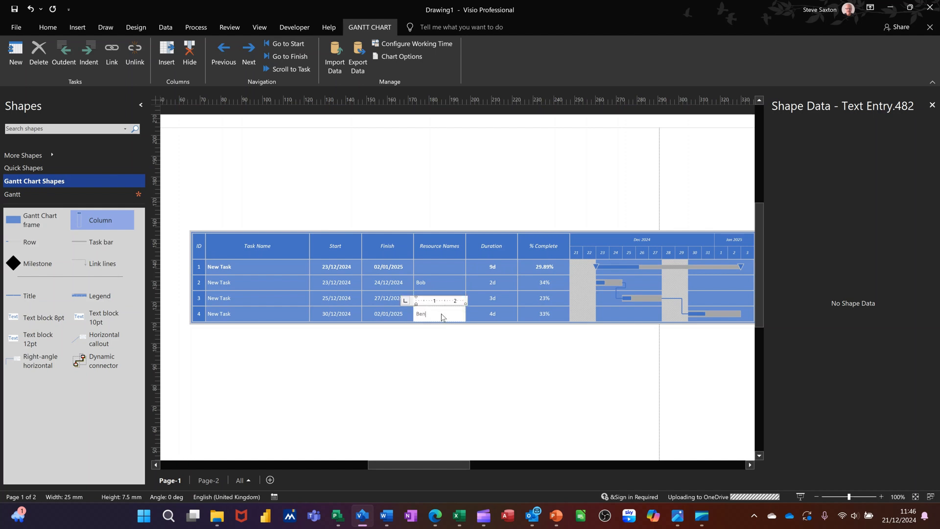
Commit the resource entry for task 4 and rename task 1 as Project Overview in the Task Name column.
left_click(414, 338)
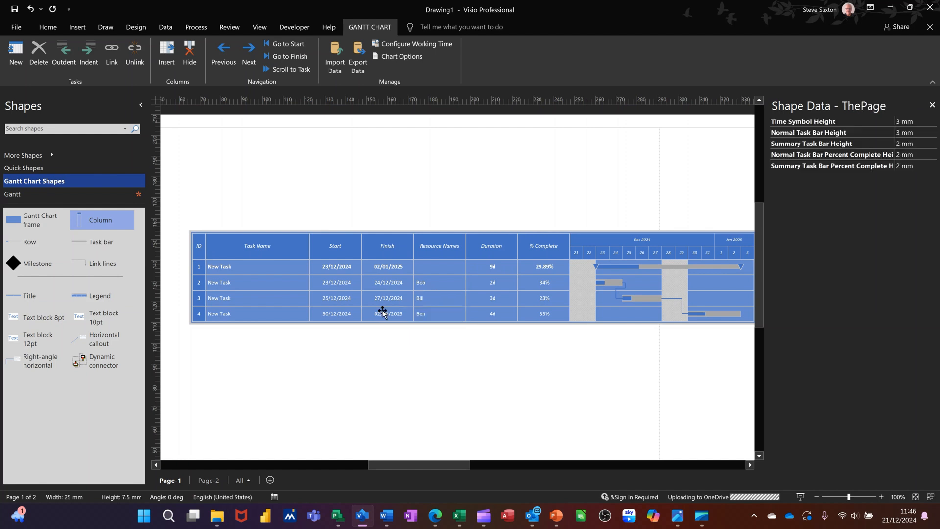
left_click(227, 269)
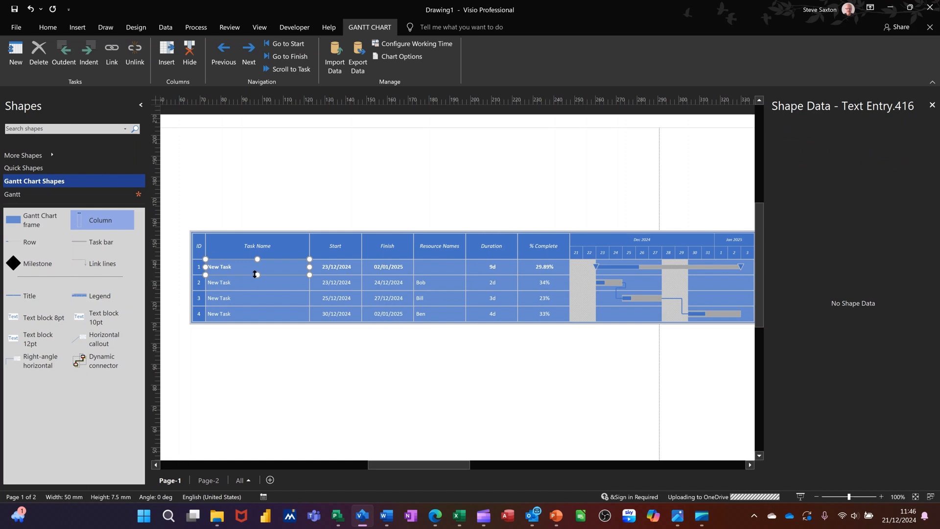
type("Proje")
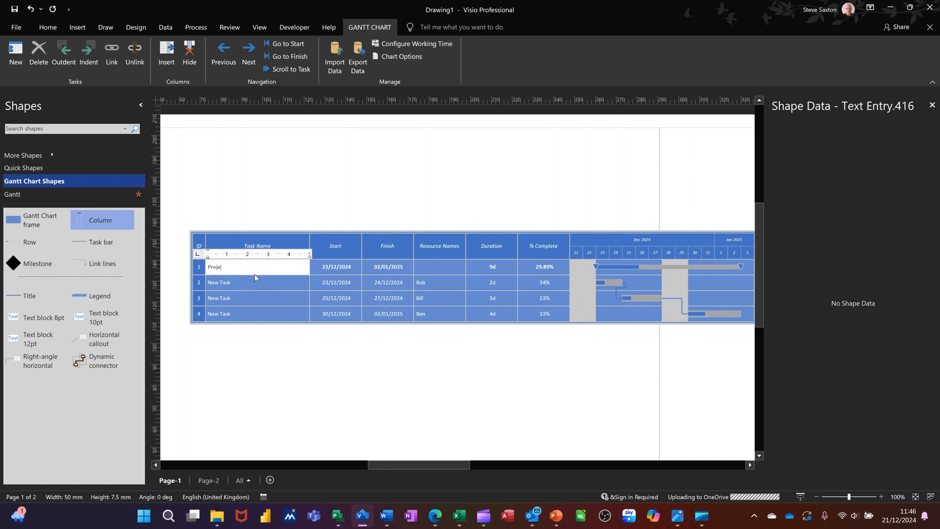
type("ct Overview")
left_click(284, 297)
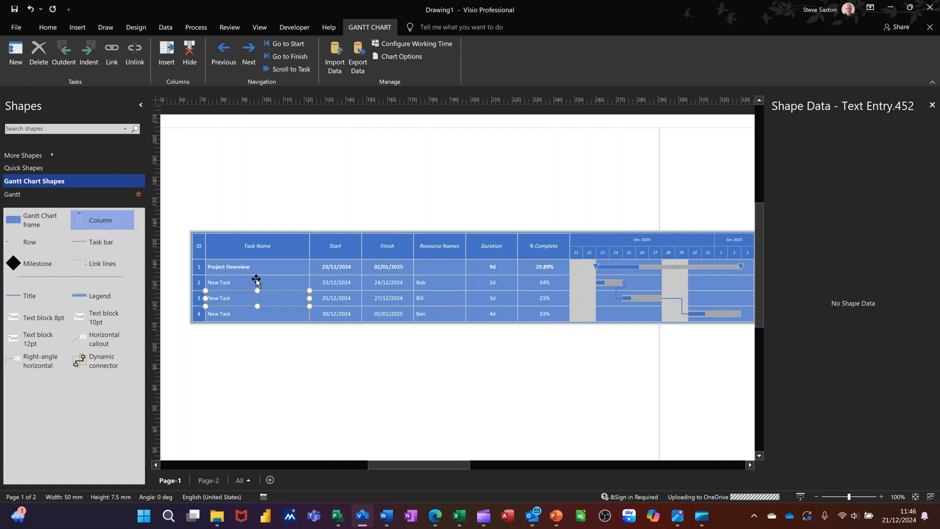
left_click(237, 283)
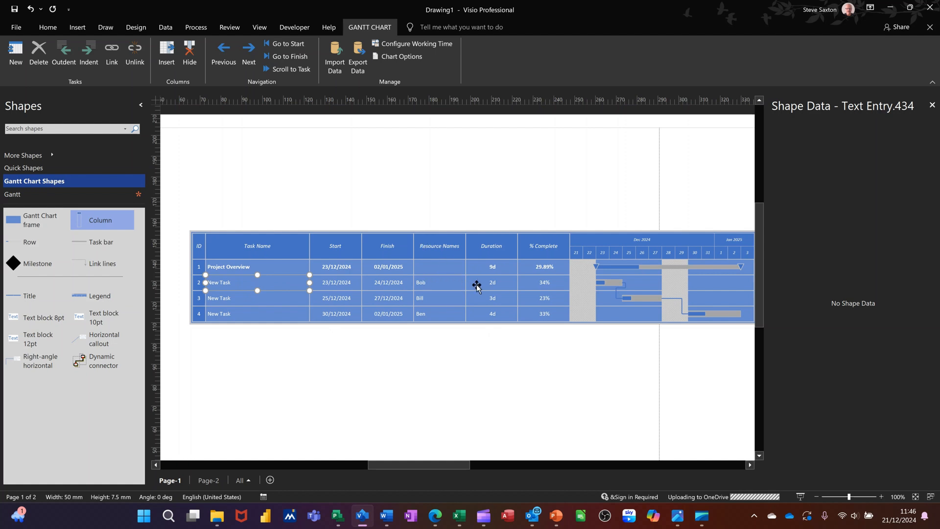
Set the lag of the link line between tasks 2 and 3 to 3.
left_click(604, 268)
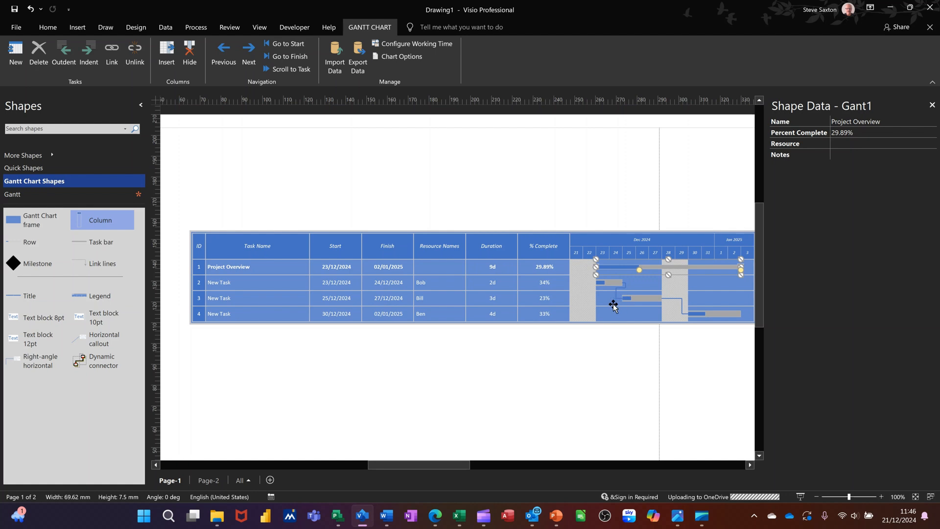
left_click(618, 294)
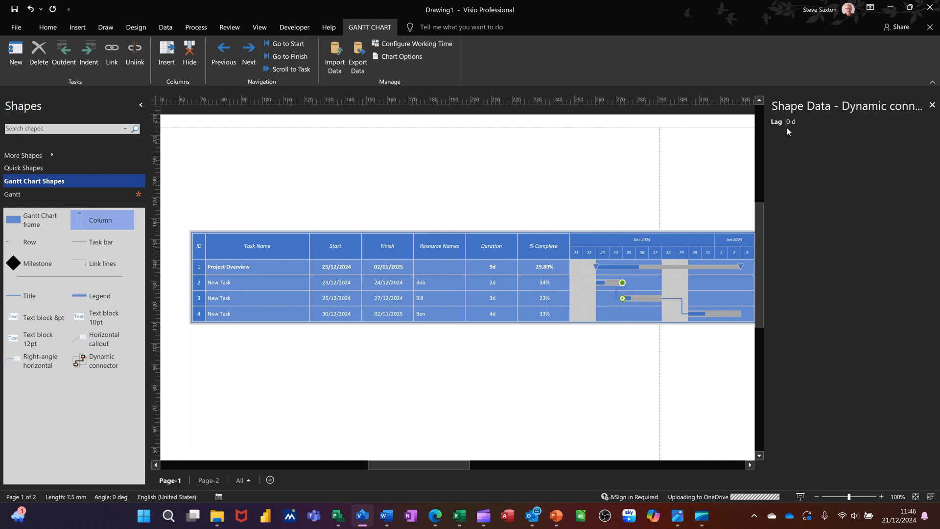
left_click(796, 122)
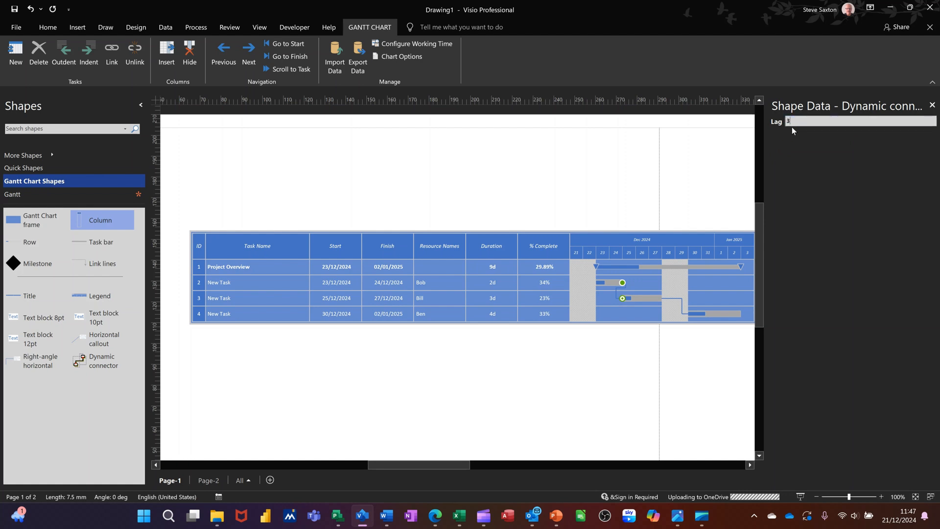
left_click(600, 346)
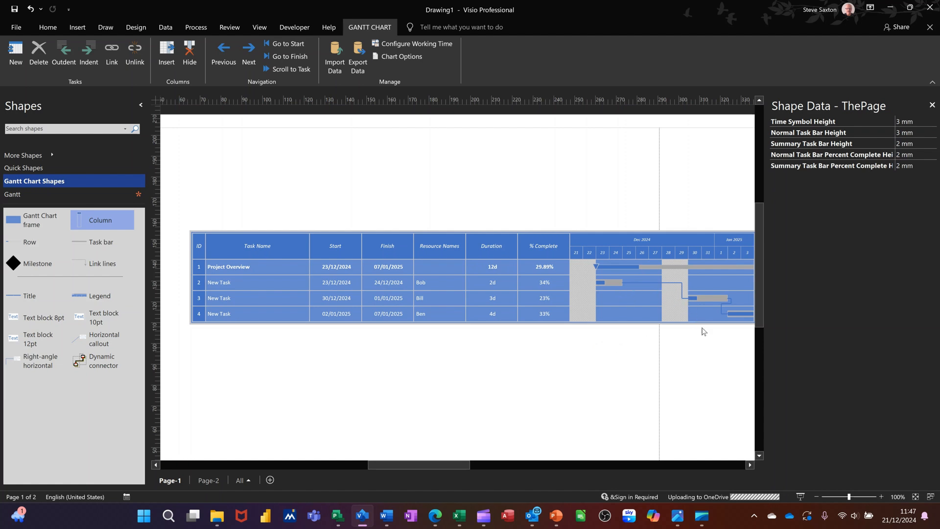
Set the lag of the link line between tasks 3 and 4 to -2 and deselect the link.
left_click(722, 307)
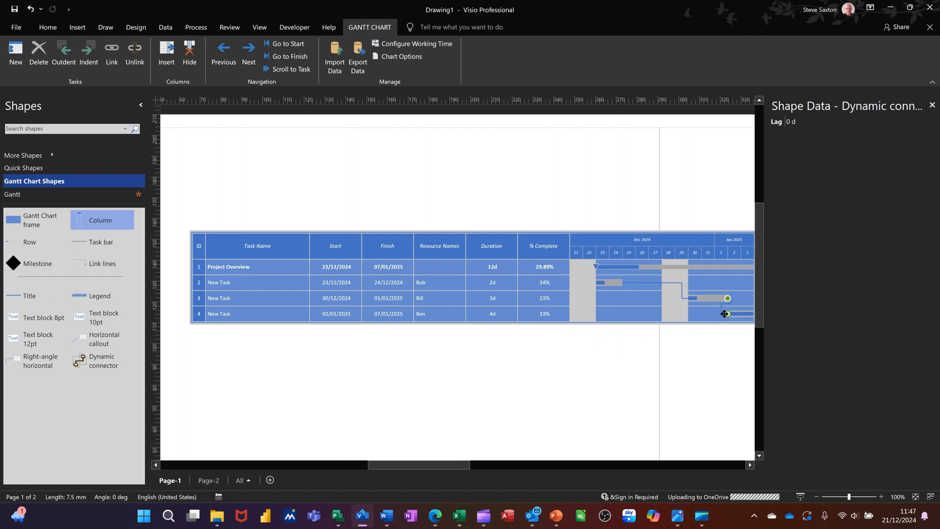
left_click(798, 122)
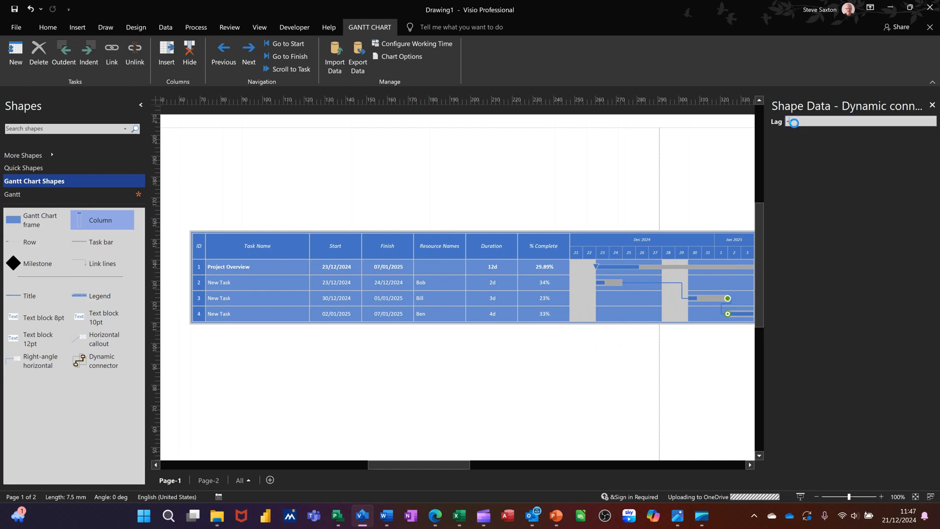
key("Return")
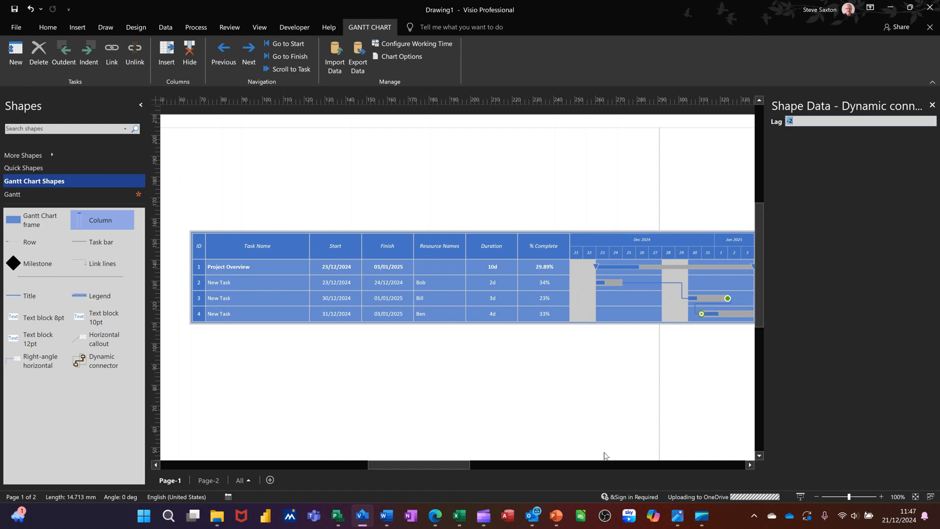
left_click_drag(464, 463, 471, 465)
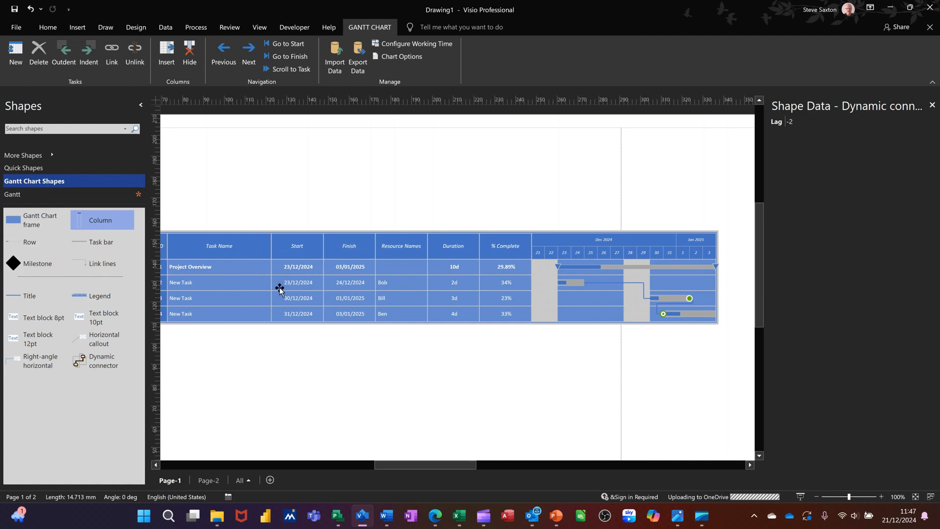
left_click(419, 363)
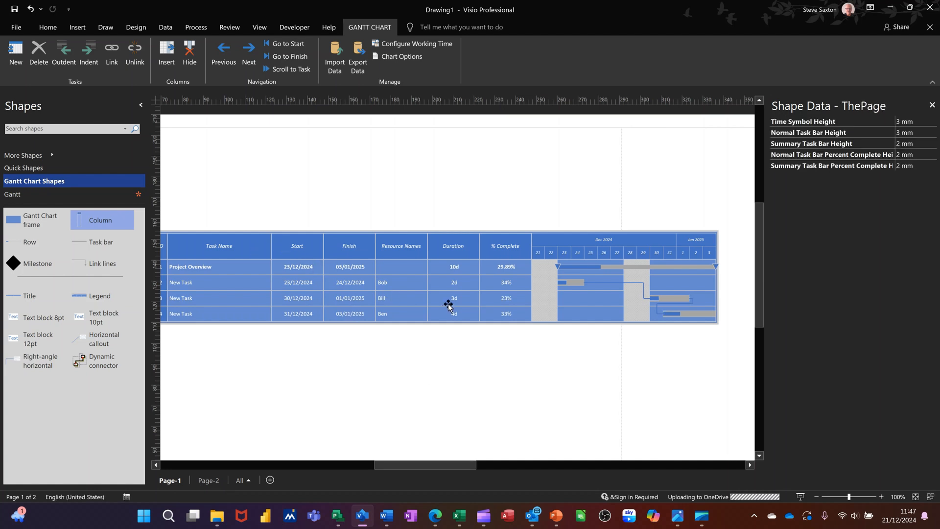